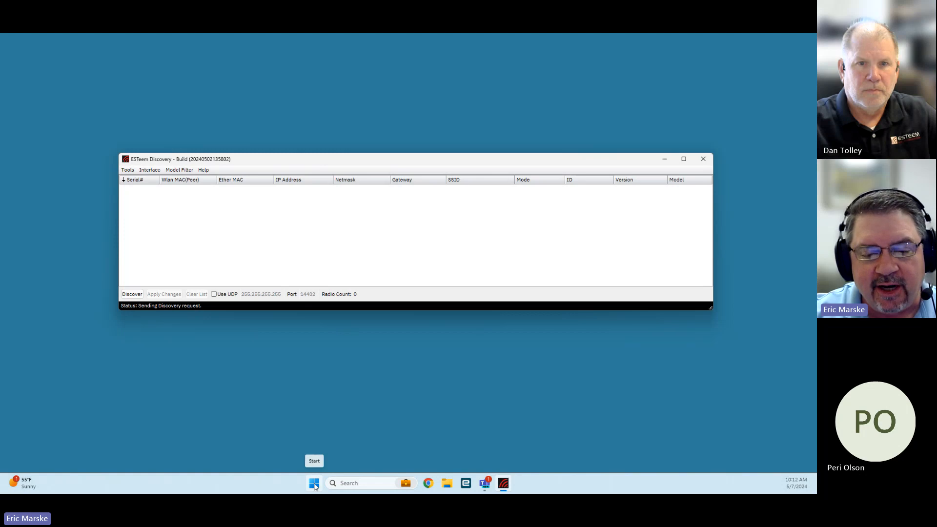
# Look over the radio utilities available in the Software Suite group.
pyautogui.click(315, 485)
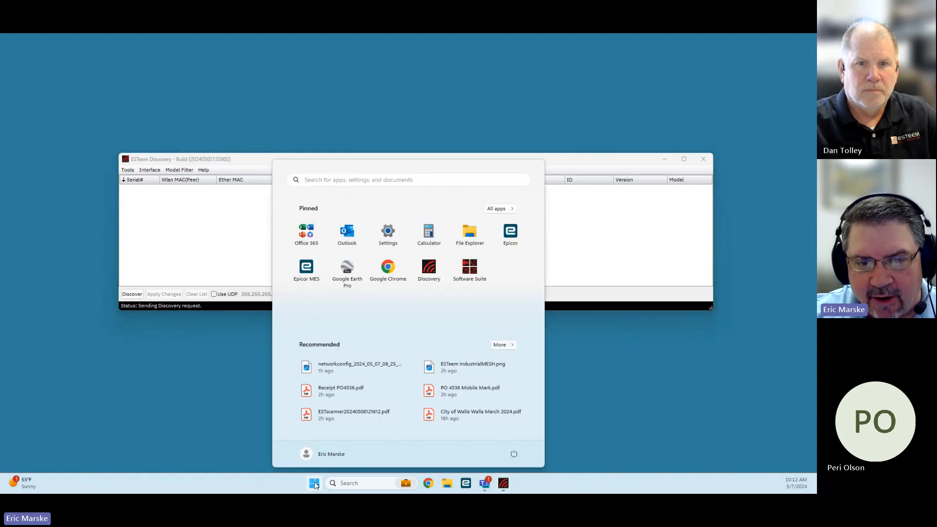
pyautogui.click(480, 278)
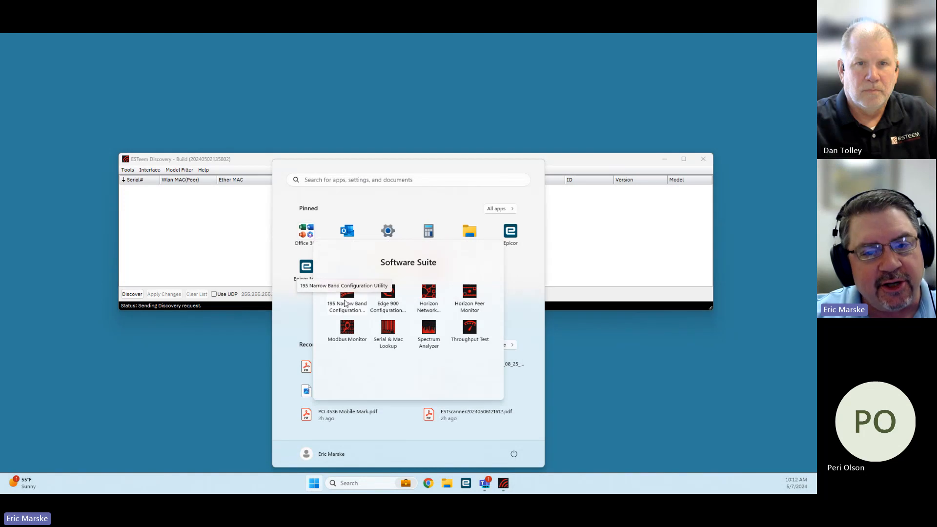
pyautogui.click(207, 344)
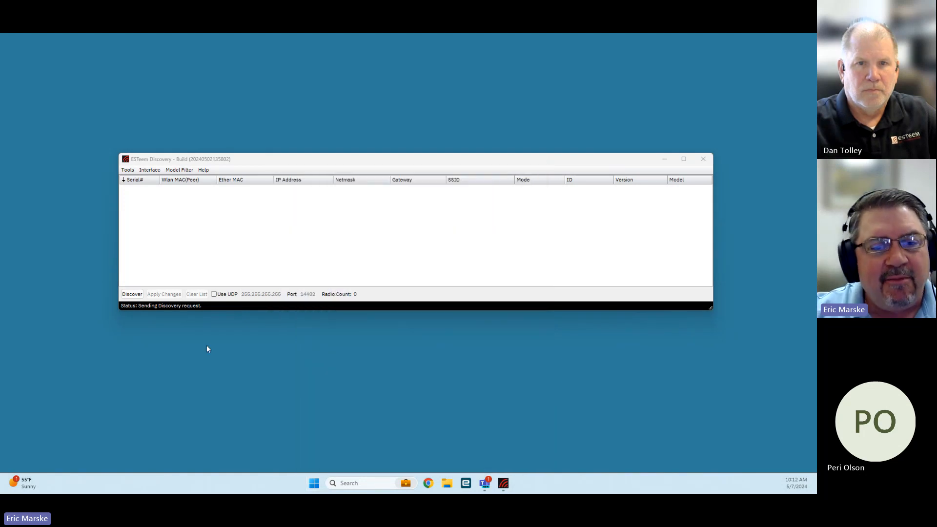
# Discover the radios on the network and open the 195M VHF radio's configuration utility, bringing its window fully into view.
pyautogui.click(135, 295)
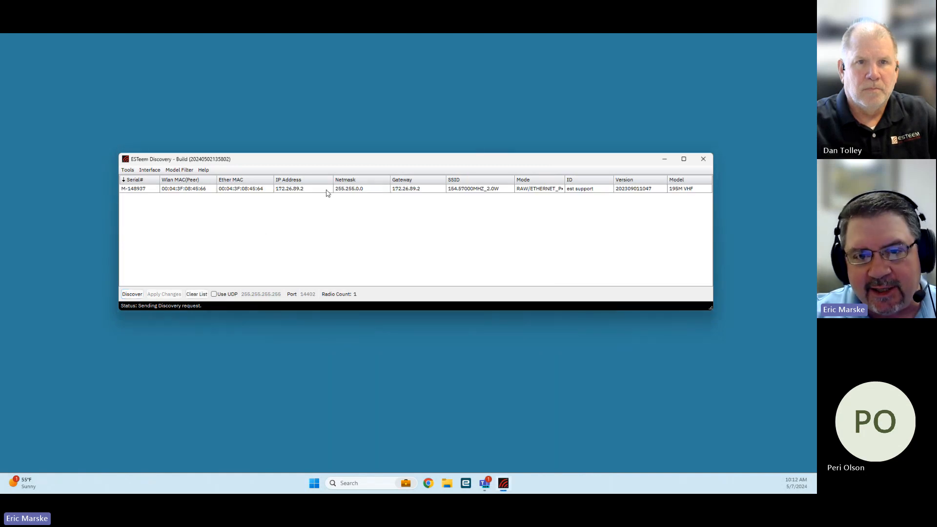
pyautogui.click(327, 191)
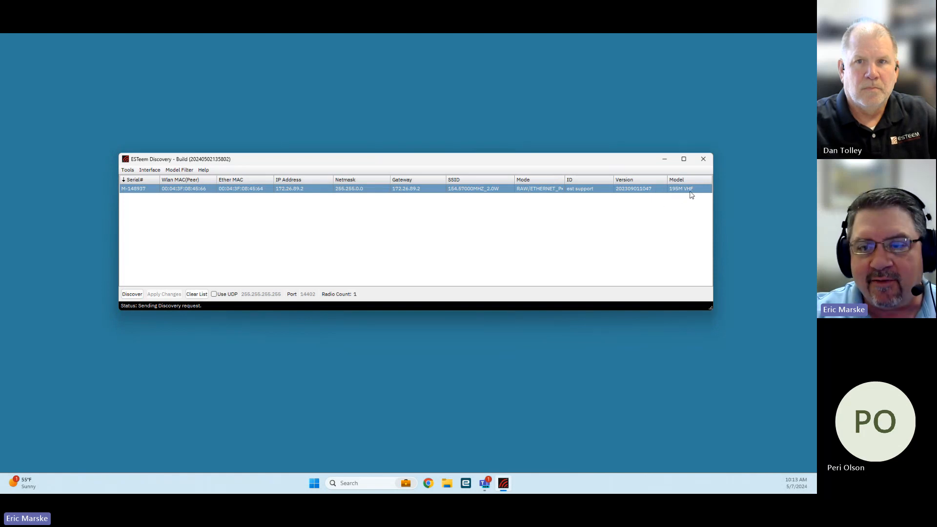
pyautogui.click(500, 242)
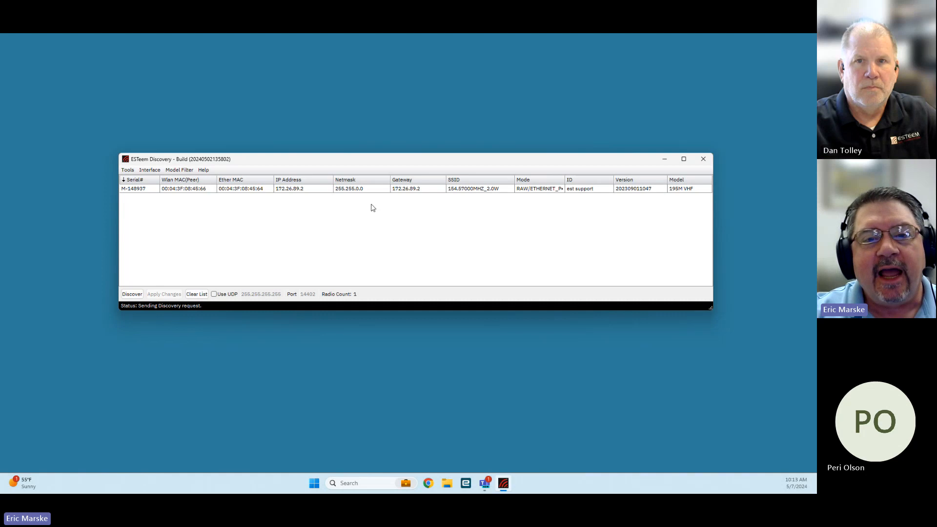
pyautogui.click(300, 192)
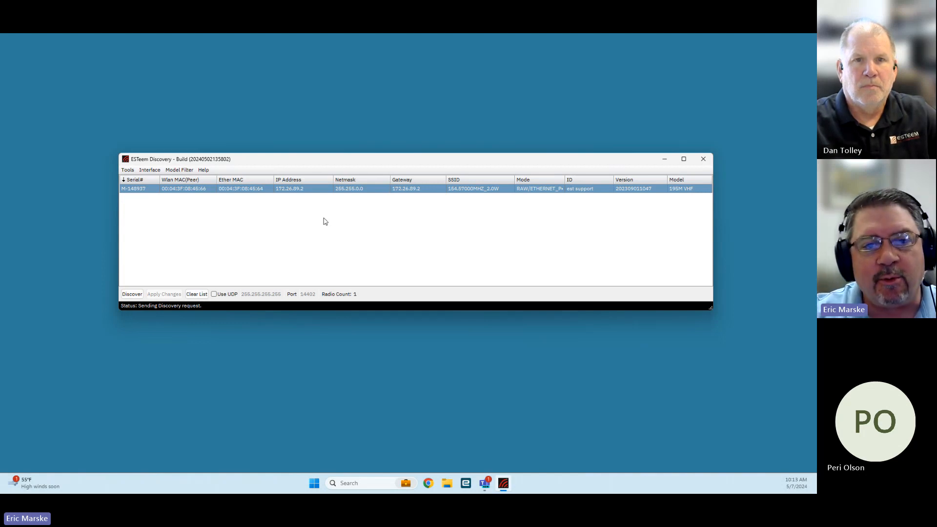
pyautogui.rightClick(328, 191)
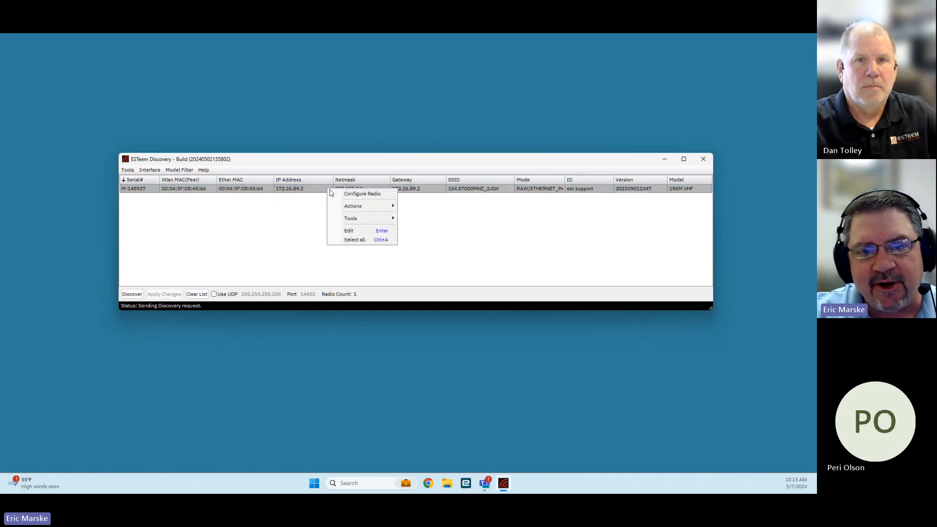
pyautogui.click(376, 195)
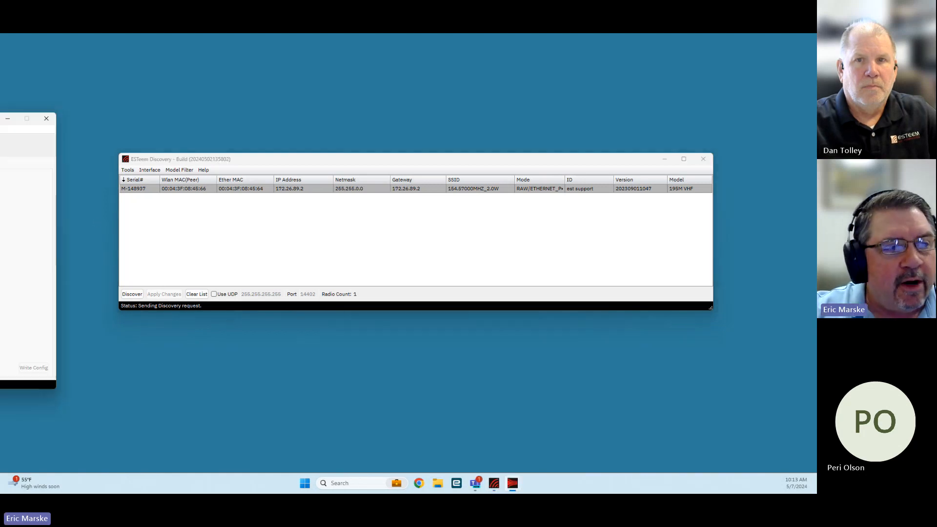
pyautogui.moveTo(5, 124); pyautogui.dragTo(423, 119)
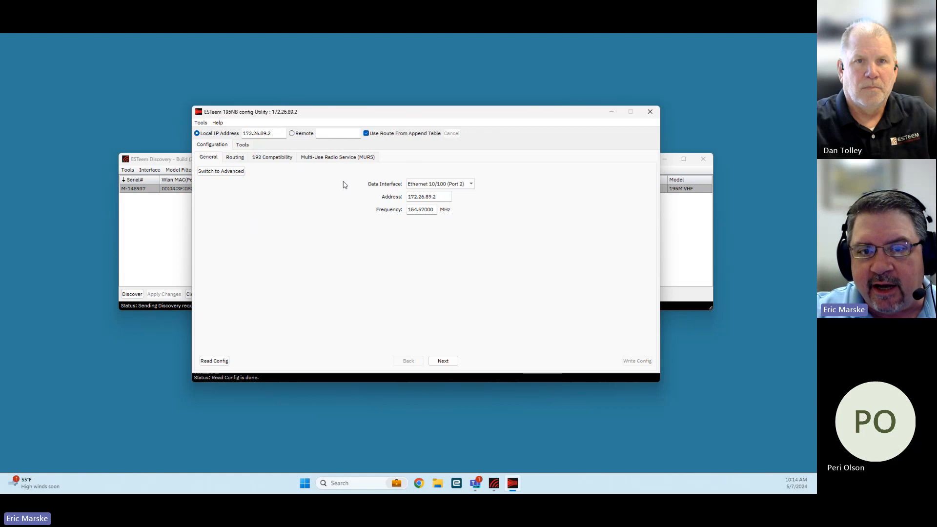
# Examine the MURS channel choices and the miscellaneous radio tools, ending on the general configuration settings.
pyautogui.click(349, 158)
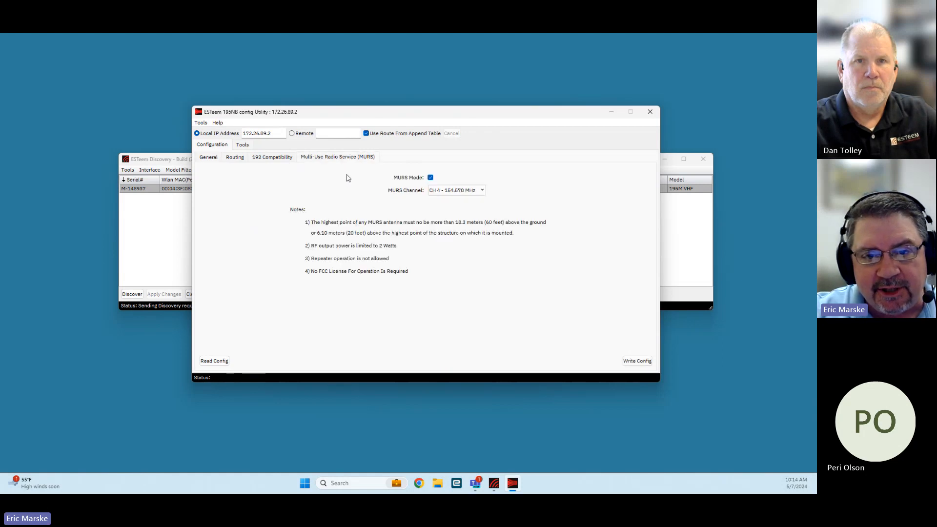
pyautogui.click(445, 191)
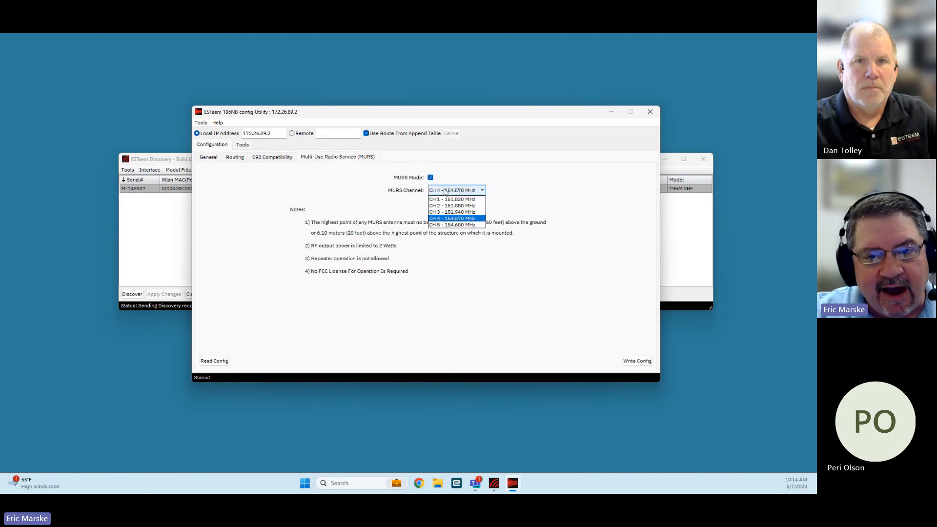
pyautogui.click(445, 192)
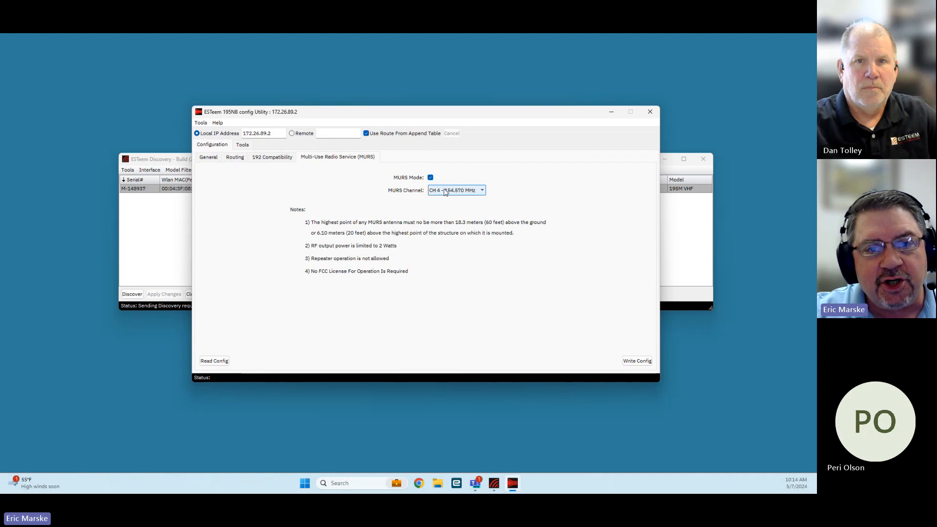
pyautogui.click(218, 160)
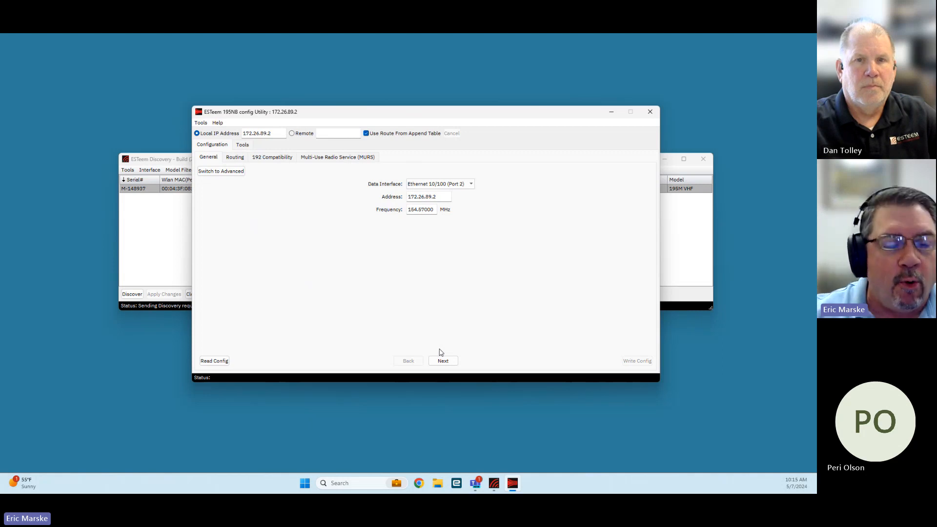
pyautogui.click(242, 147)
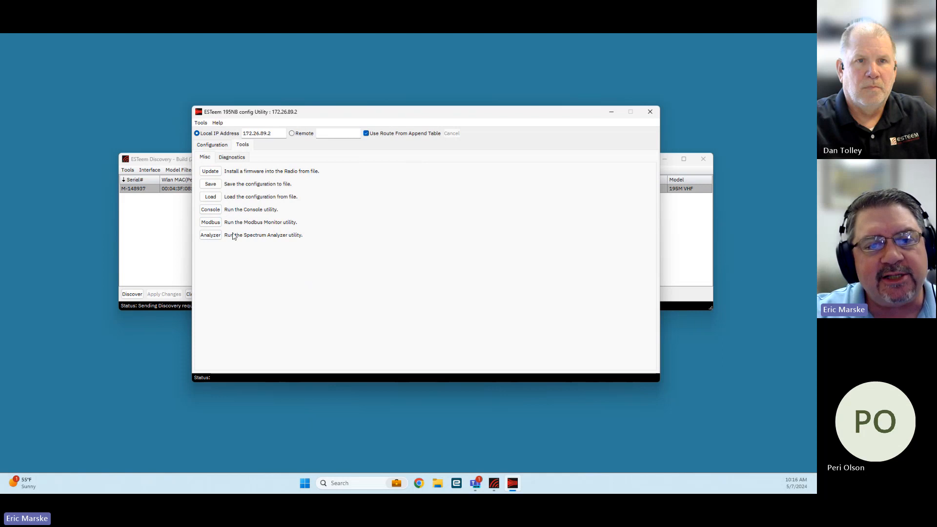
pyautogui.click(213, 145)
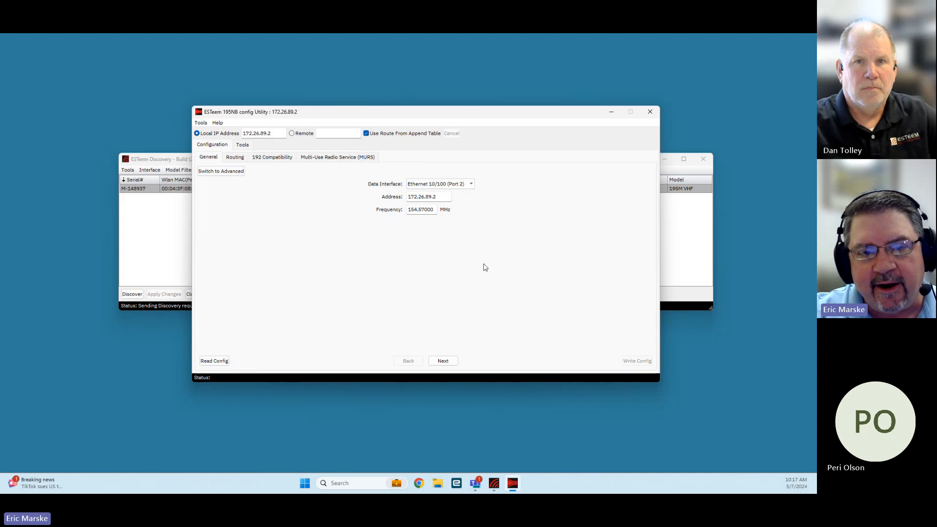
# Examine the advanced parameter list, including the rfpower options, and return to the basic configuration.
pyautogui.click(233, 175)
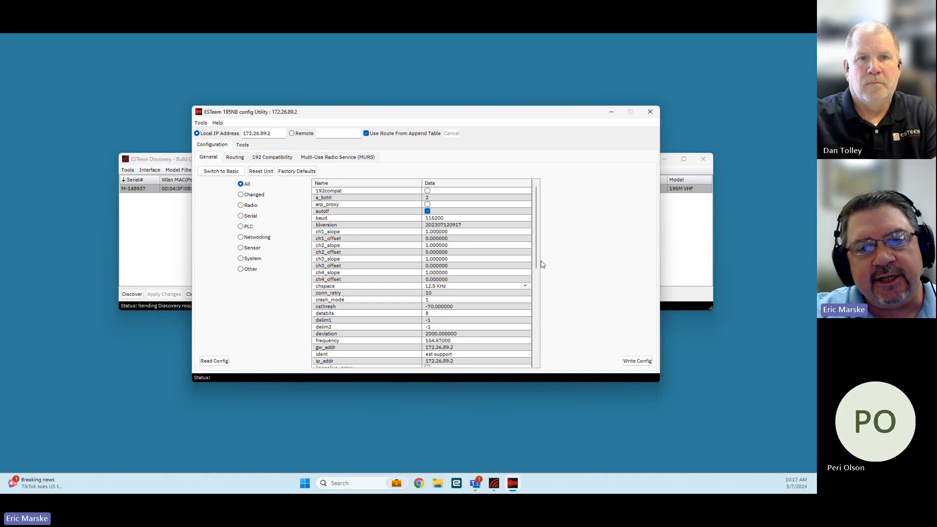
pyautogui.scroll(-3, 536, 258)
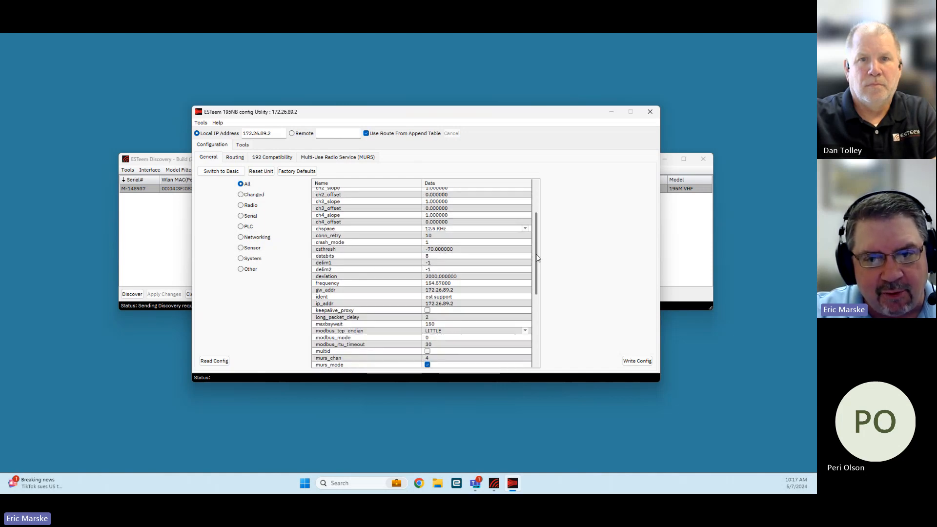
pyautogui.scroll(-7, 537, 258)
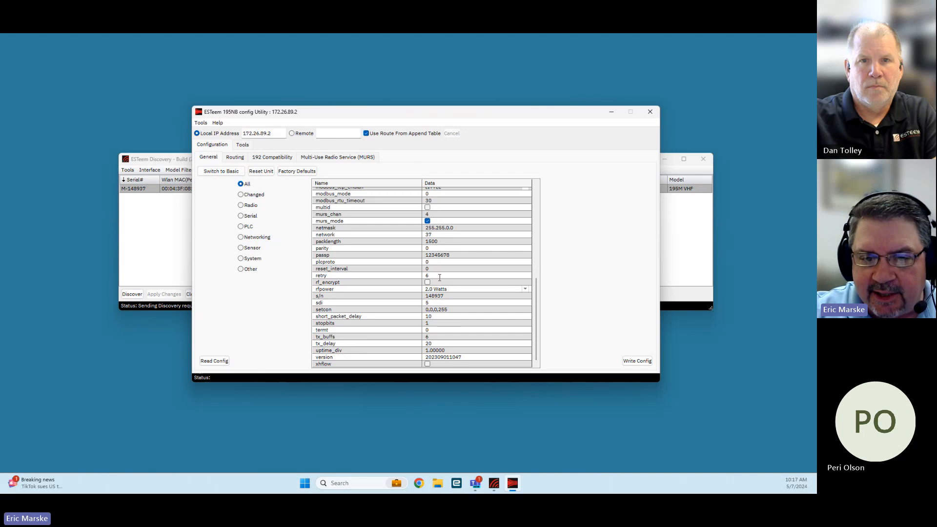
pyautogui.click(484, 293)
pyautogui.click(483, 293)
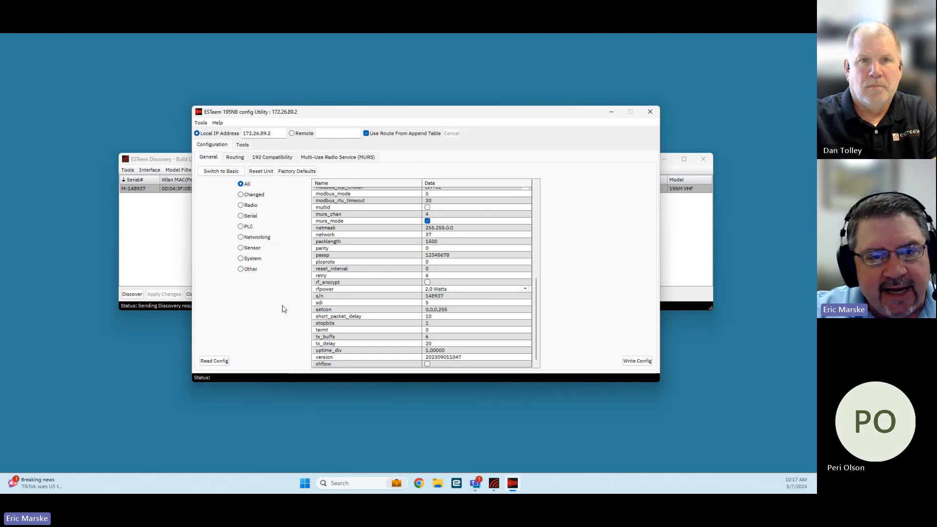
pyautogui.click(228, 174)
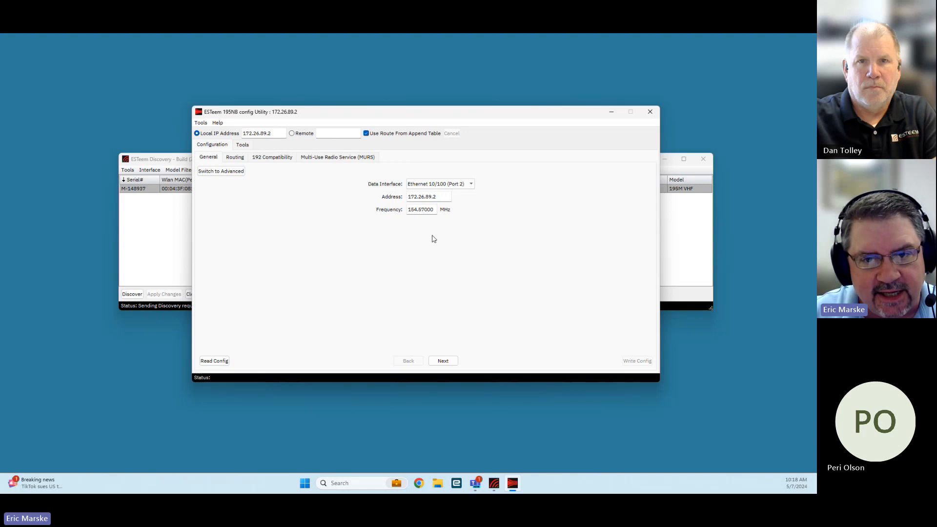
# Set the data interface to RS-232 DATA (Port 3) and enable Repeater 1 with address 10.
pyautogui.click(472, 184)
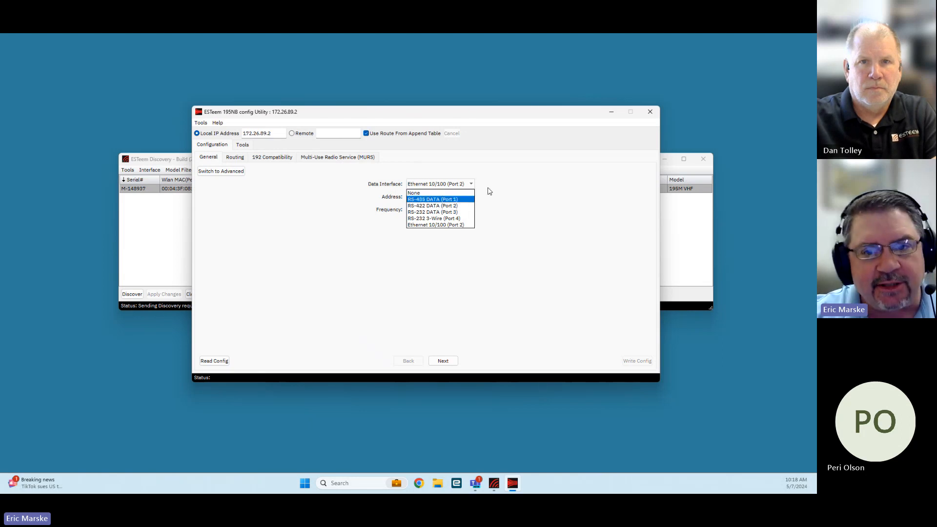
pyautogui.click(451, 213)
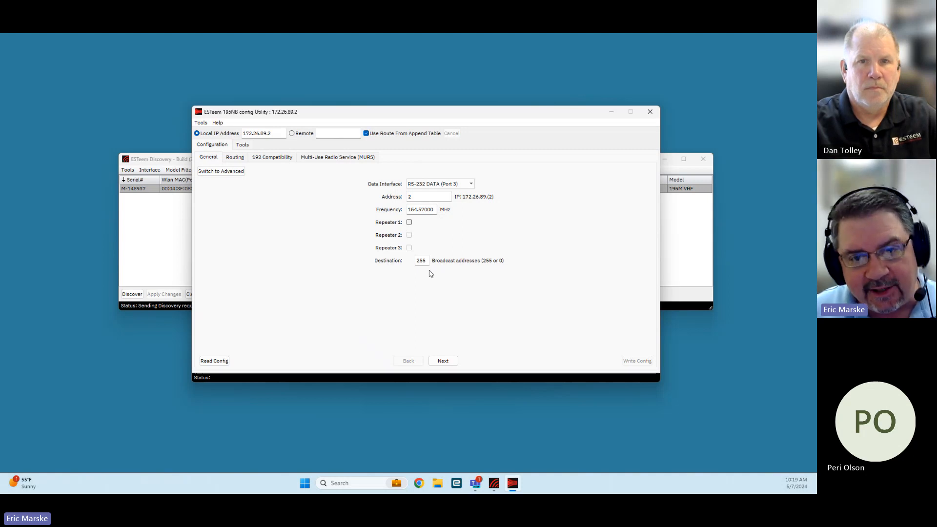
pyautogui.click(410, 223)
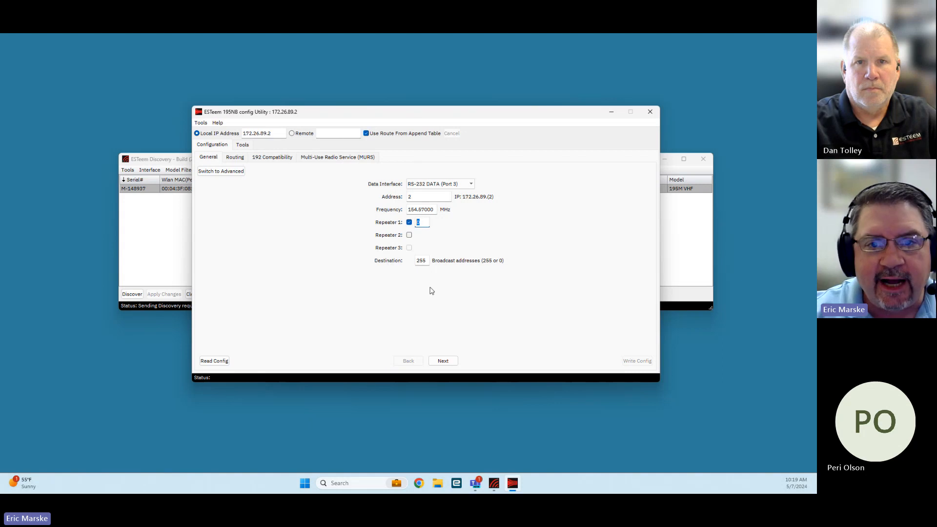
pyautogui.write('10')
# Set the destination address to 25 and disable Repeater 1.
pyautogui.click(419, 260)
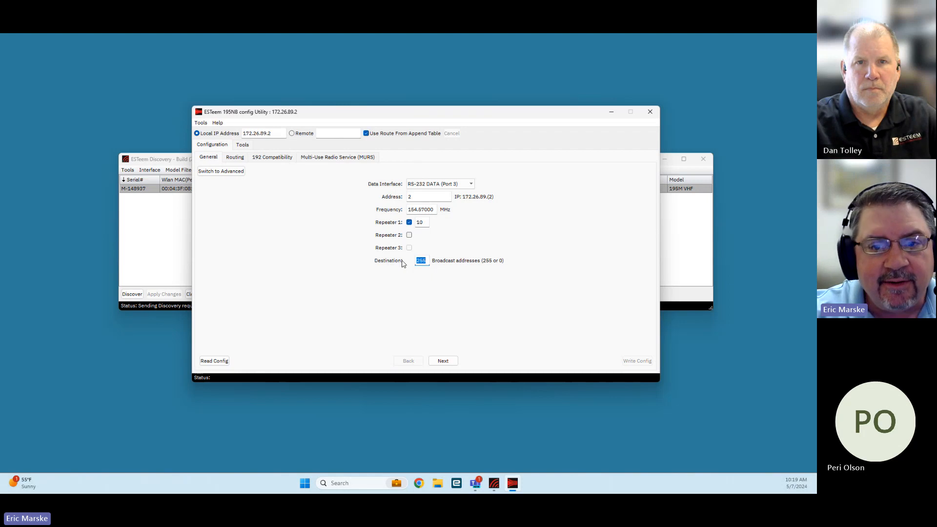
pyautogui.write('25')
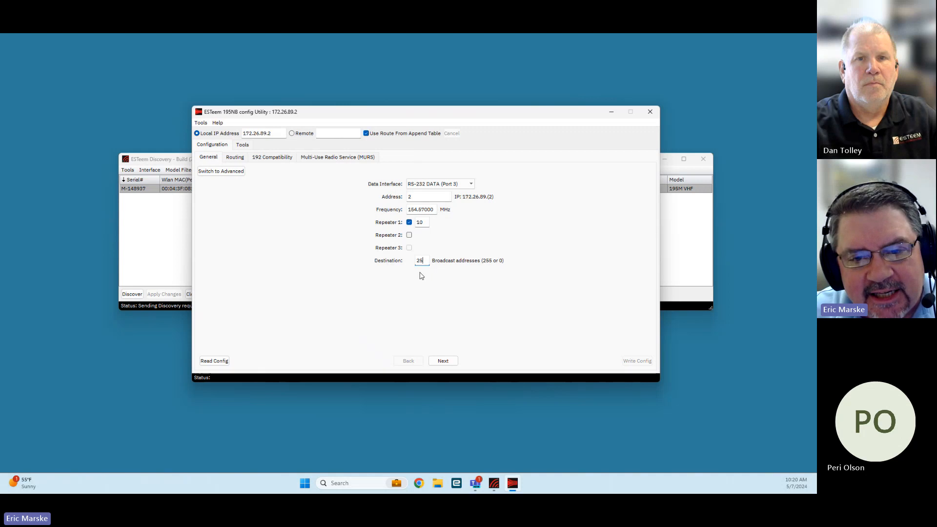
pyautogui.doubleClick(419, 261)
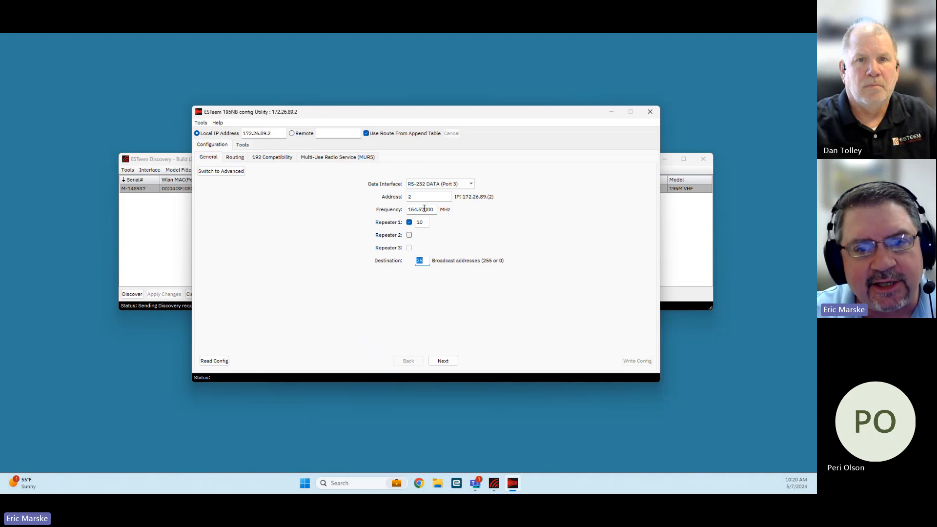
pyautogui.click(409, 222)
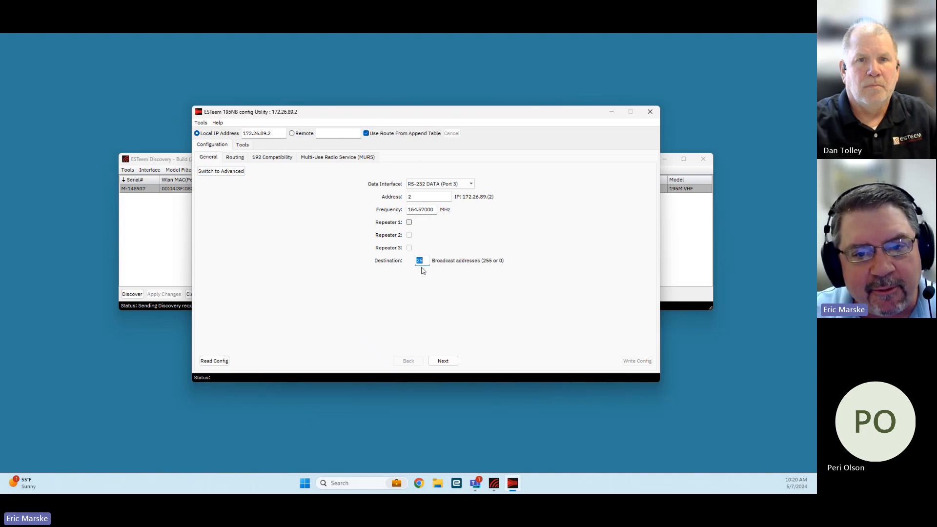
# Set the serial baud rate to 19200.
pyautogui.click(444, 361)
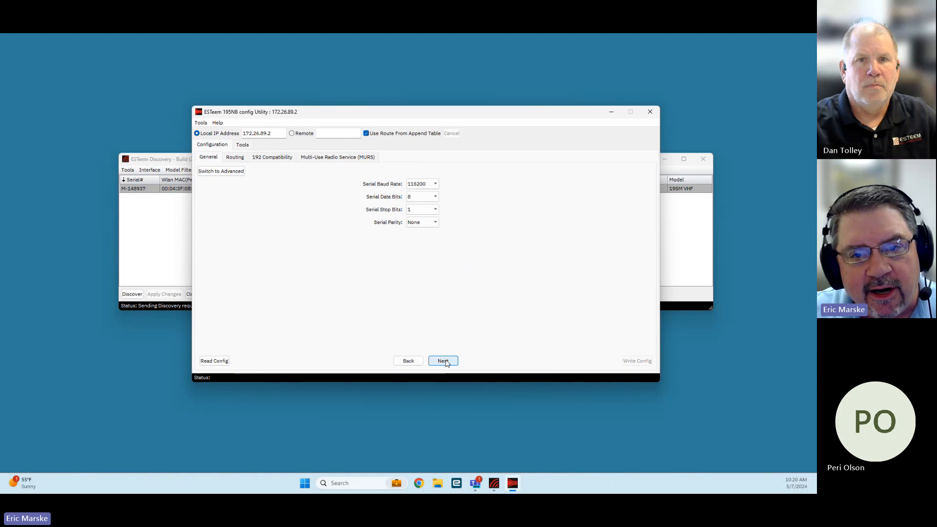
pyautogui.click(434, 184)
pyautogui.click(415, 212)
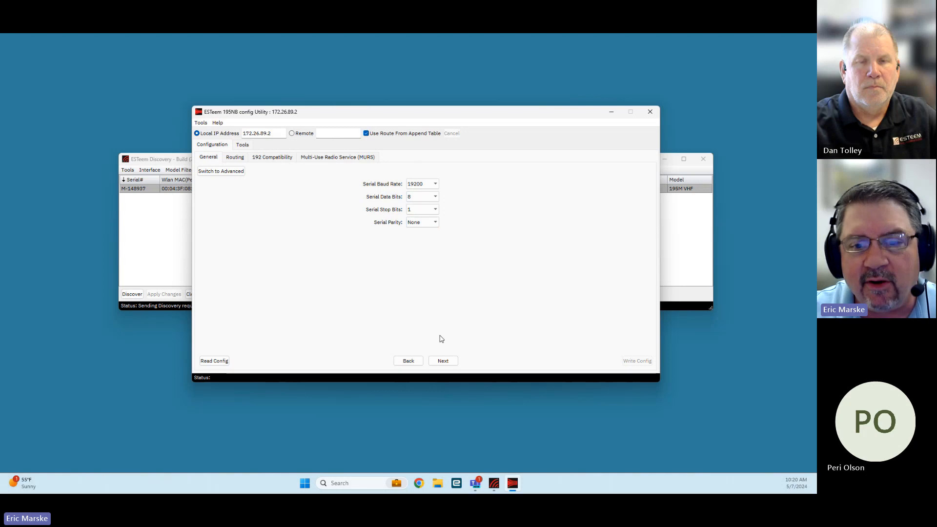
# Review the PLC protocol and serial data bits settings, then return to the interface and destination address settings.
pyautogui.click(445, 362)
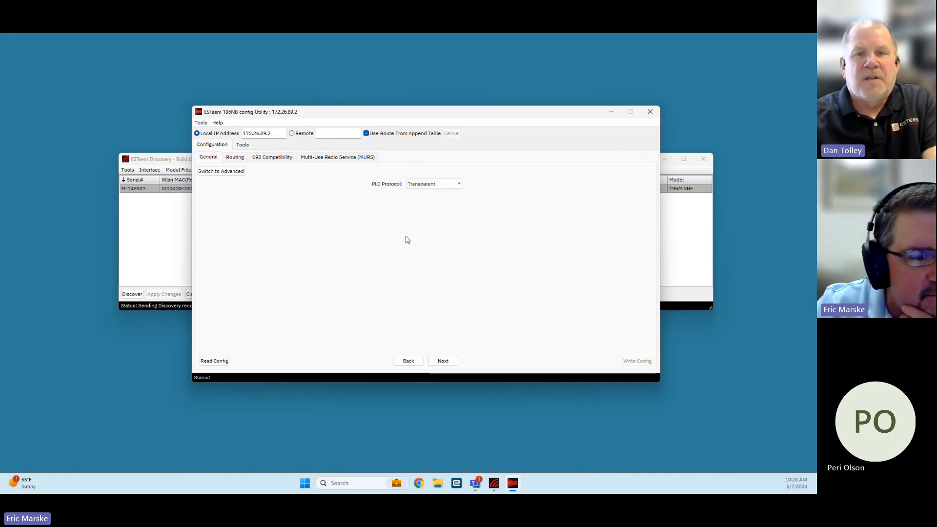
pyautogui.click(409, 361)
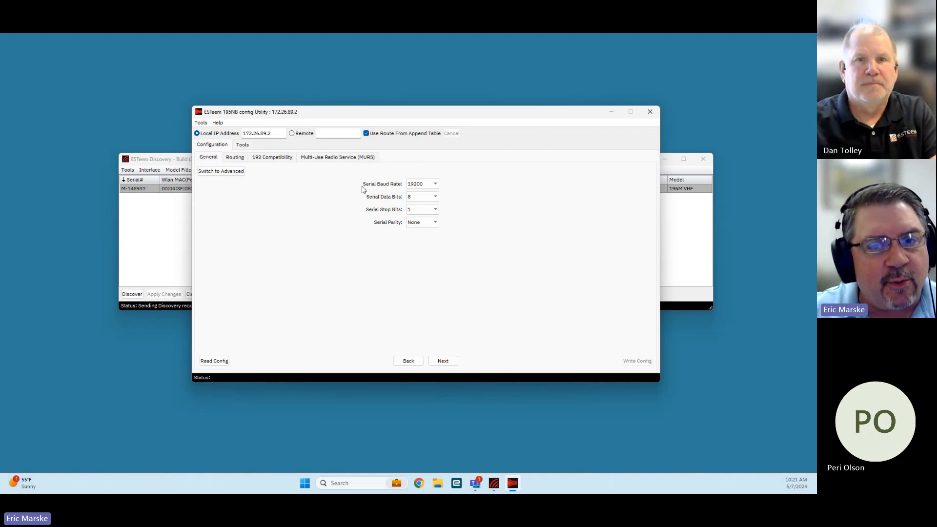
pyautogui.click(423, 198)
pyautogui.click(423, 200)
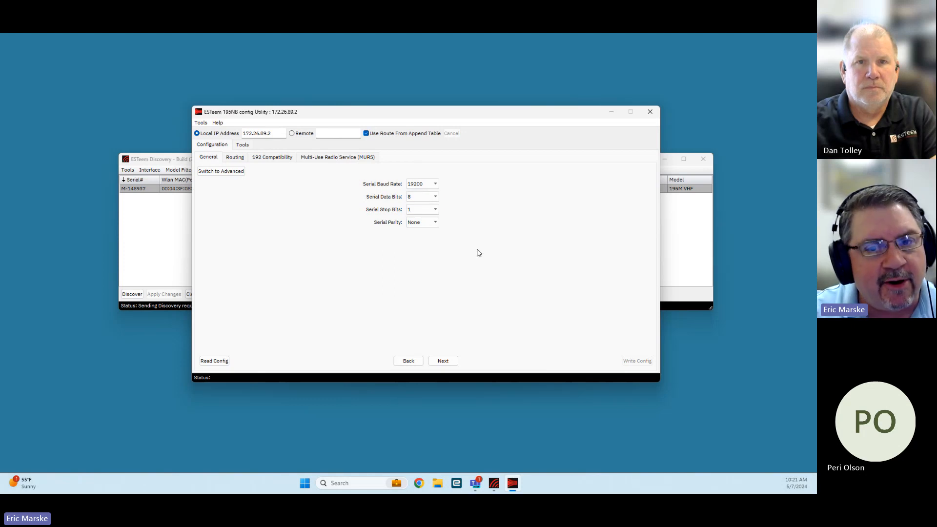
pyautogui.click(445, 364)
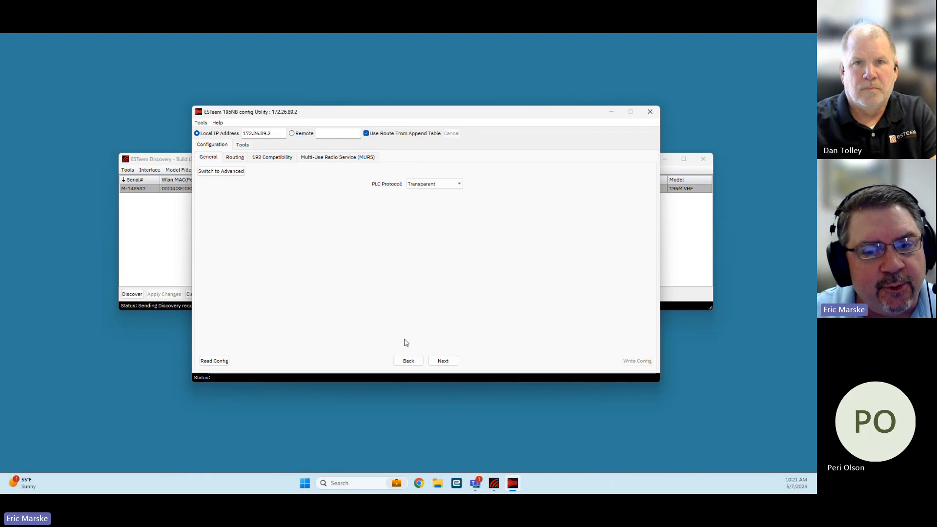
pyautogui.click(408, 361)
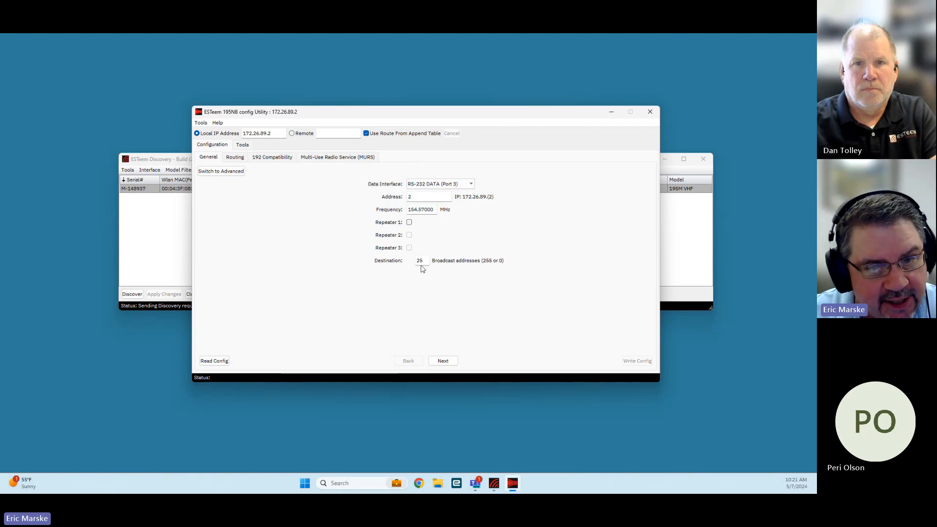
# Set the destination to broadcast address 255 and continue to the serial port settings.
pyautogui.doubleClick(420, 261)
pyautogui.write('25')
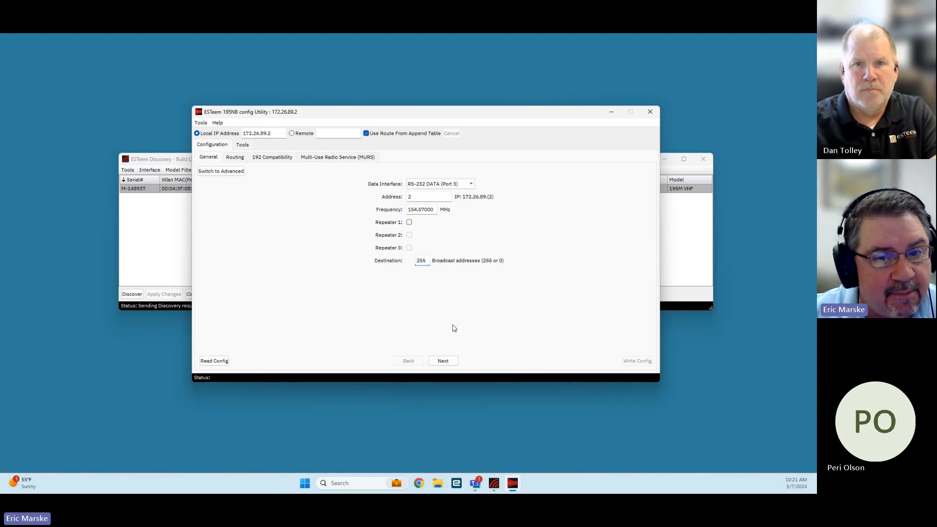
pyautogui.click(449, 361)
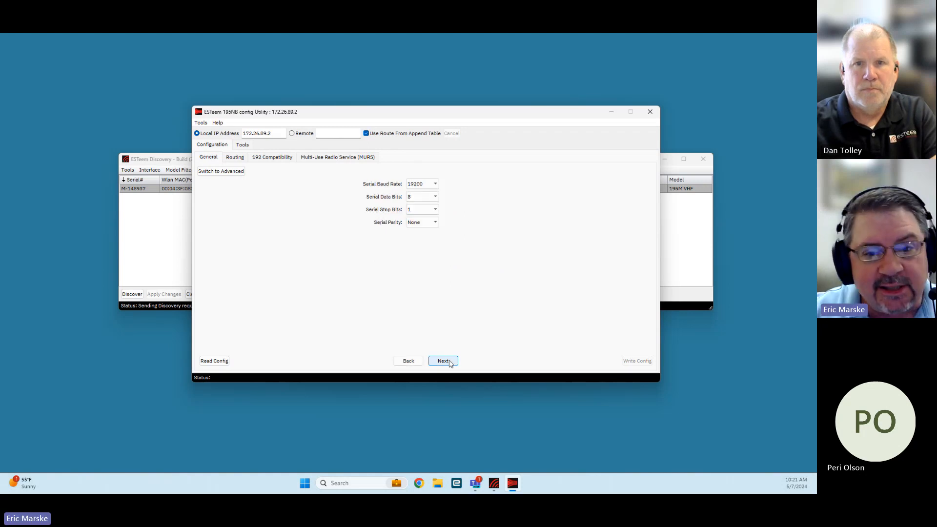
# Set the PLC protocol to DF1 - Allen Bradley with the Full Duplex / CRC configuration.
pyautogui.click(449, 362)
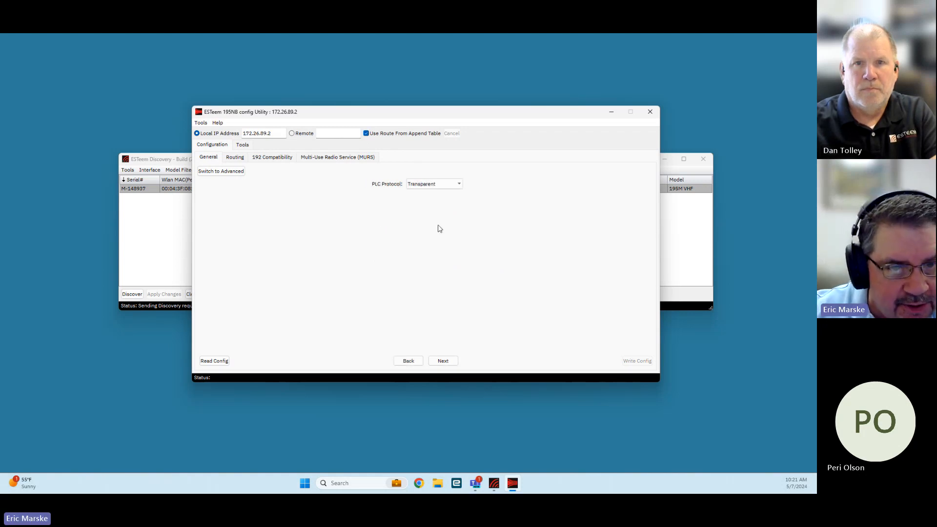
pyautogui.click(440, 190)
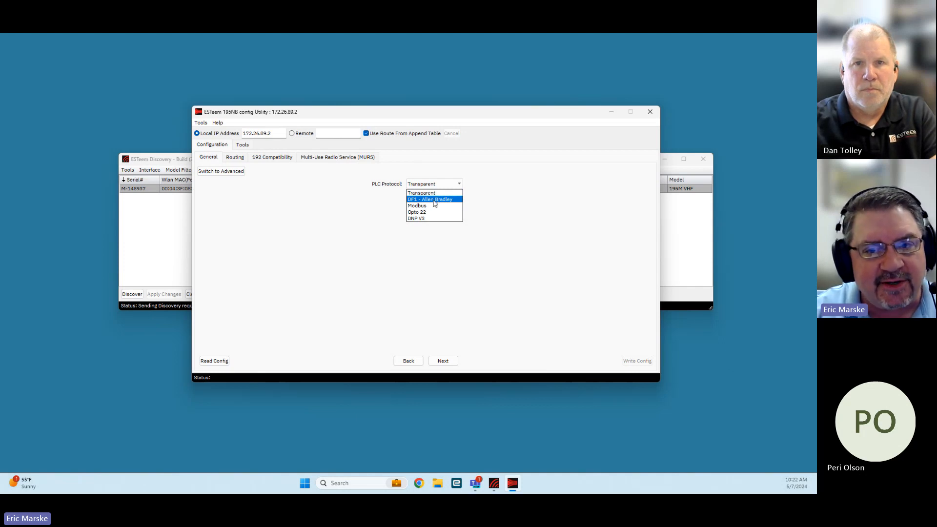
pyautogui.click(435, 200)
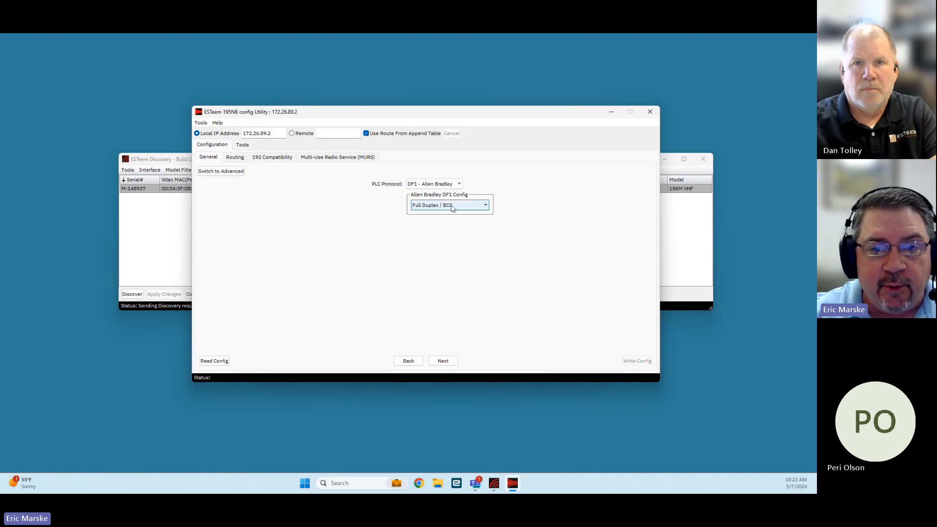
pyautogui.click(451, 205)
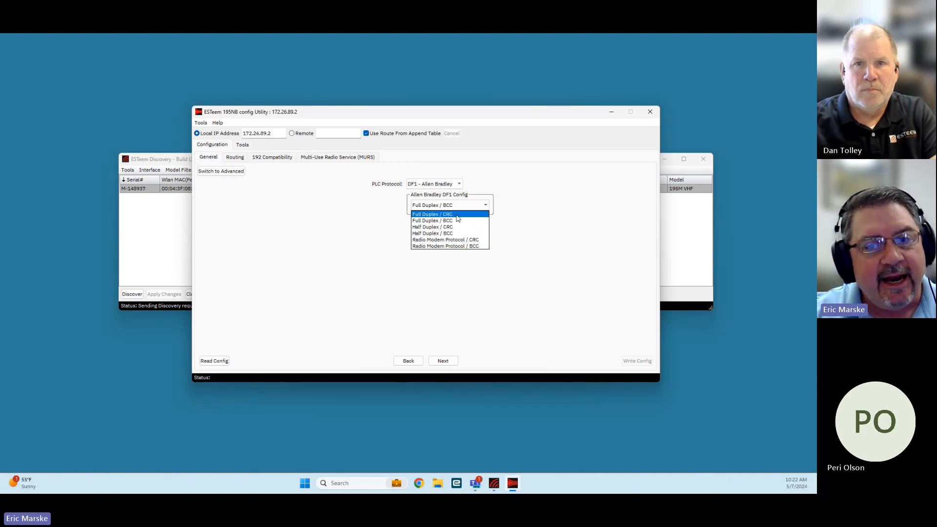
pyautogui.click(457, 215)
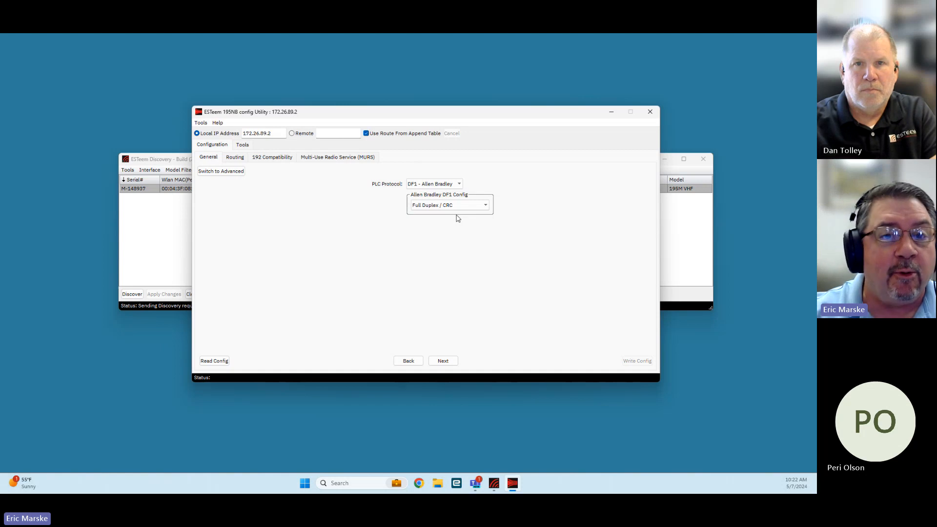
# Review the available PLC protocols, DF1 configurations and wireless retry and encryption settings, returning to the protocol settings.
pyautogui.click(439, 207)
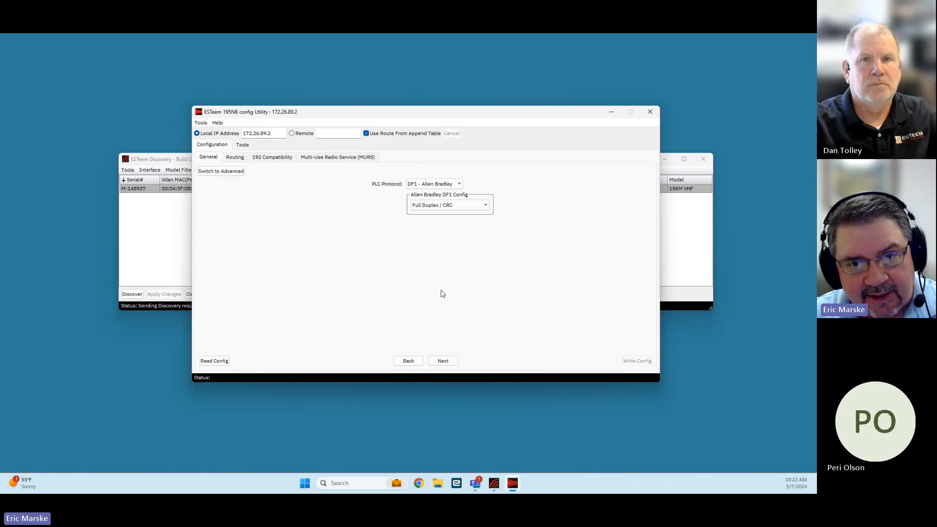
pyautogui.click(449, 184)
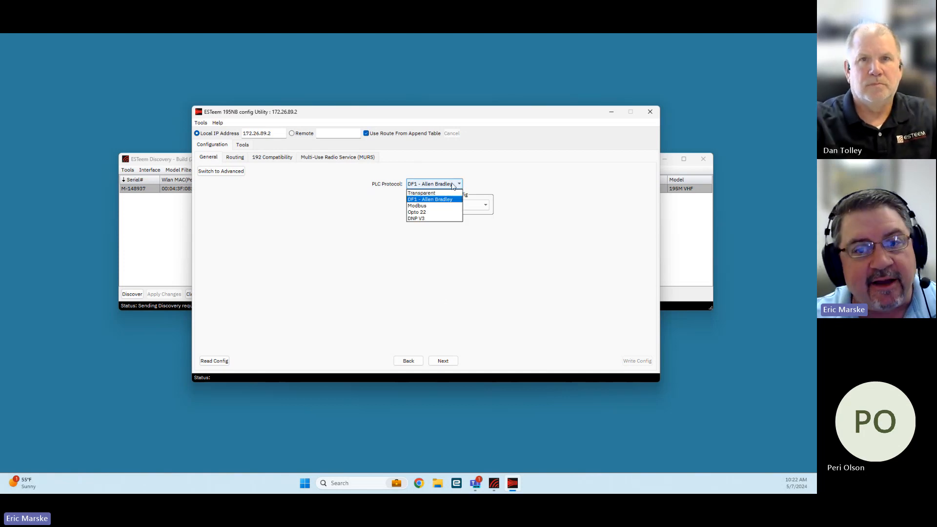
pyautogui.click(452, 185)
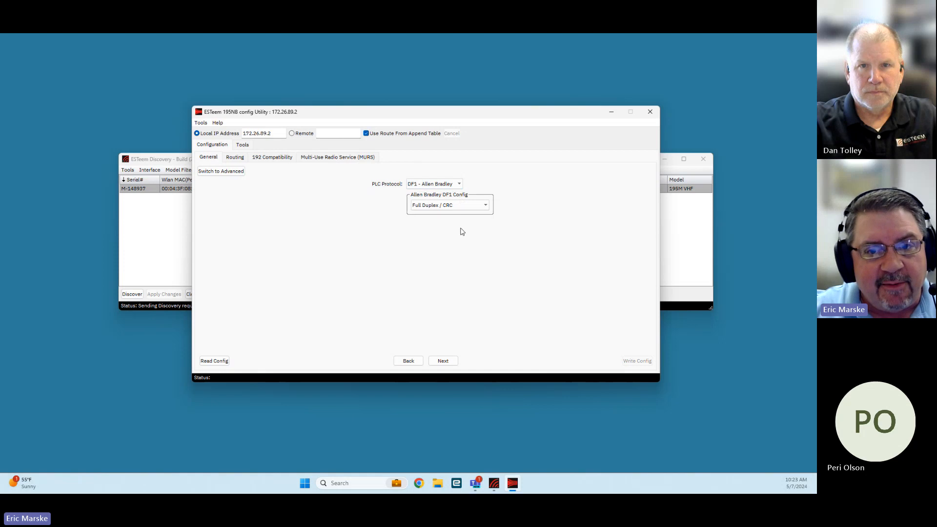
pyautogui.click(459, 187)
pyautogui.click(456, 195)
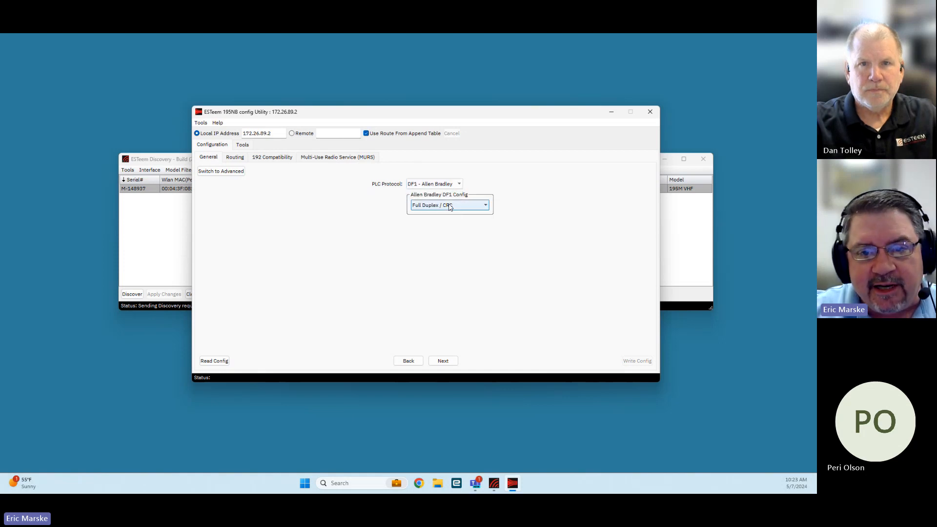
pyautogui.click(447, 362)
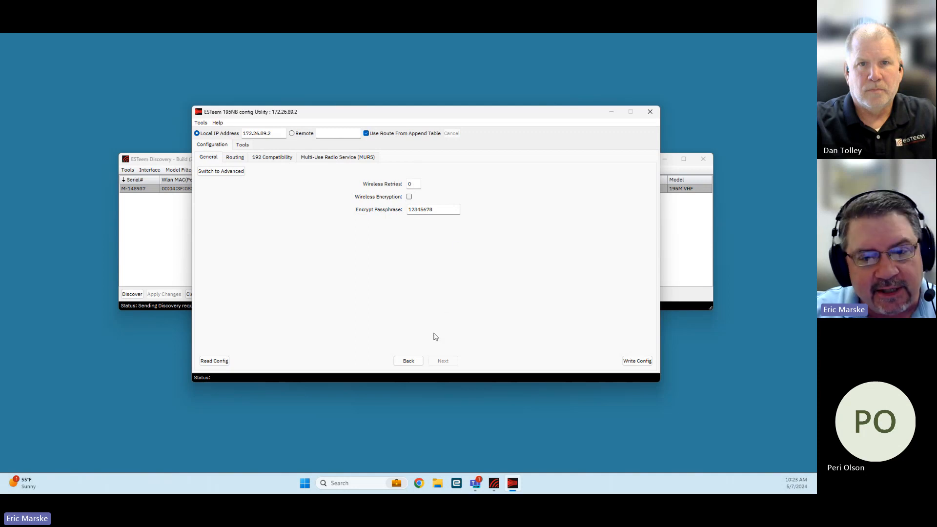
pyautogui.click(409, 362)
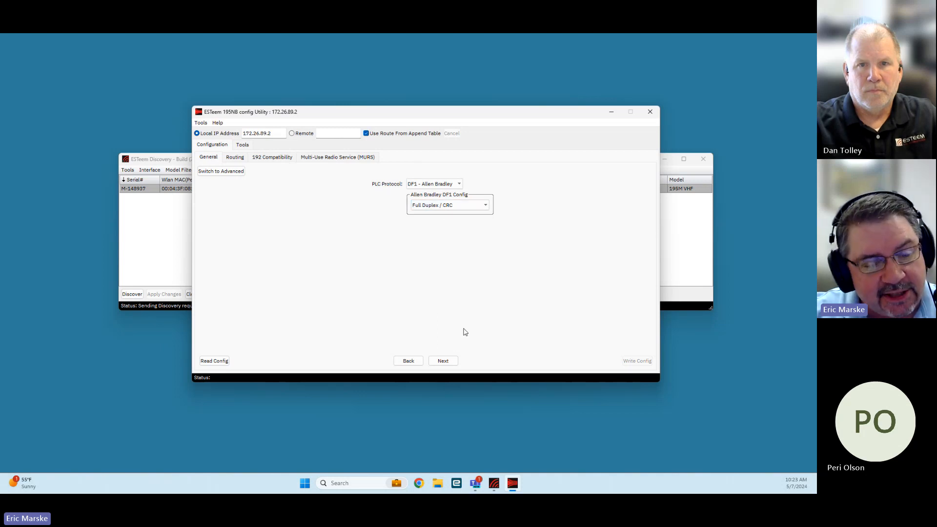
# Set the Allen Bradley DF1 configuration to Radio Modem Protocol / CRC and write the configuration to the radio.
pyautogui.click(438, 206)
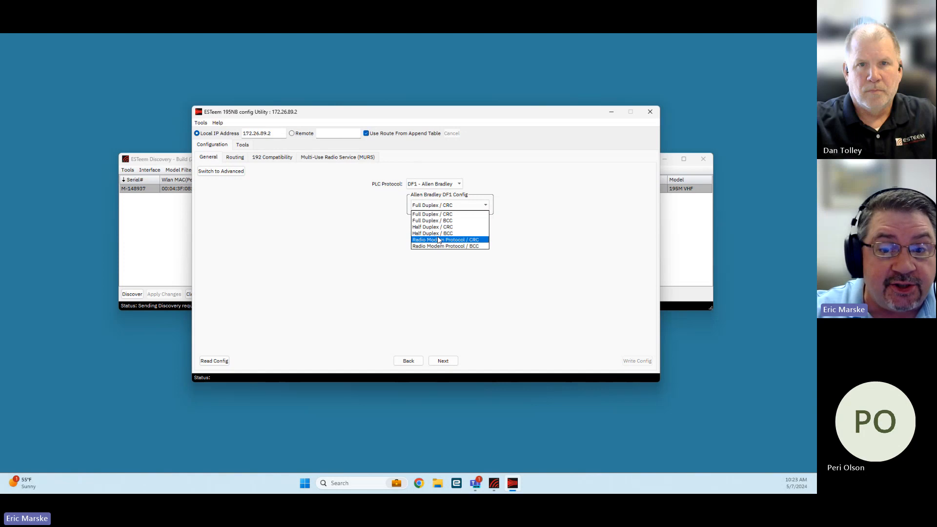
pyautogui.click(442, 240)
pyautogui.click(442, 361)
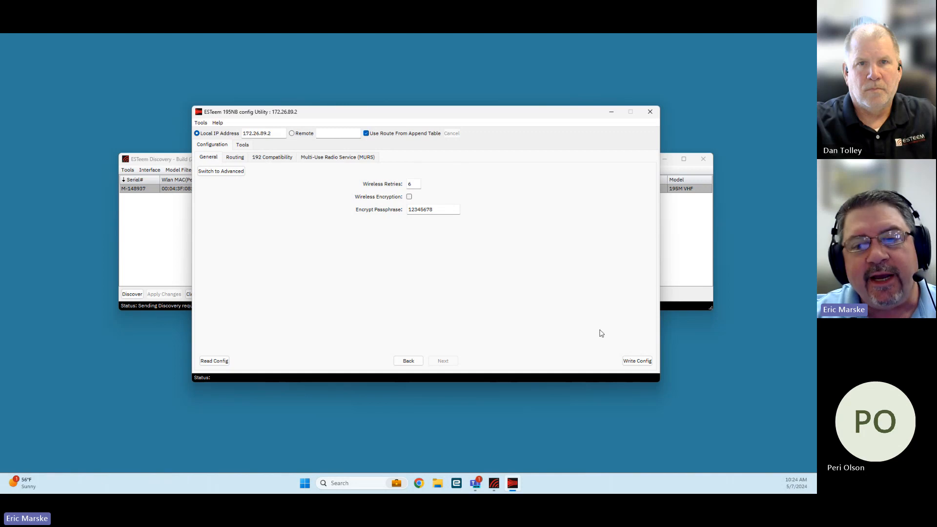
pyautogui.click(637, 365)
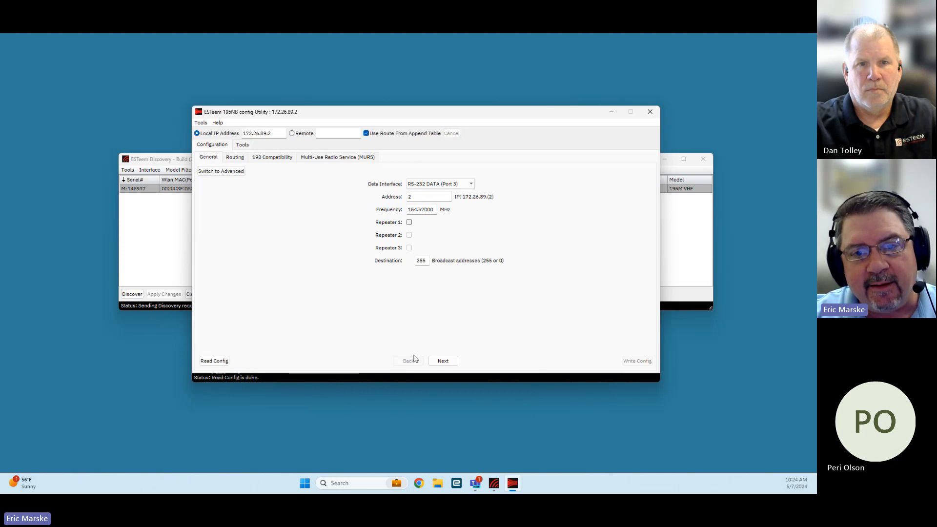
# Read the configuration back from the radio and check the protocol, wireless, serial and addressing settings.
pyautogui.click(215, 361)
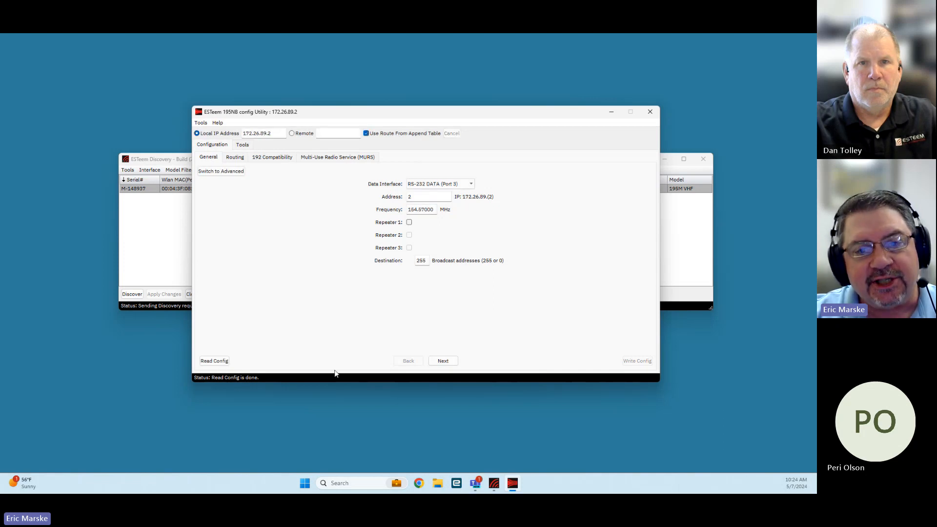
pyautogui.click(442, 361)
pyautogui.click(442, 361)
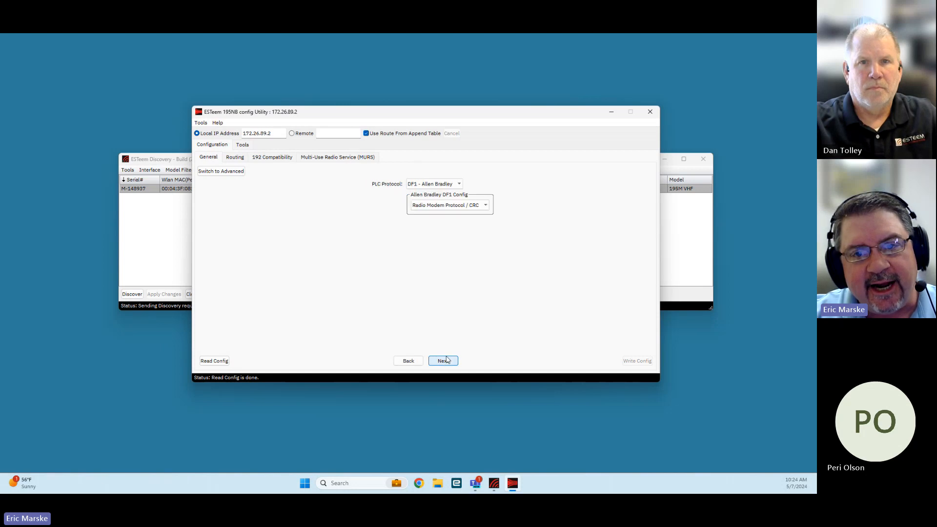
pyautogui.click(443, 361)
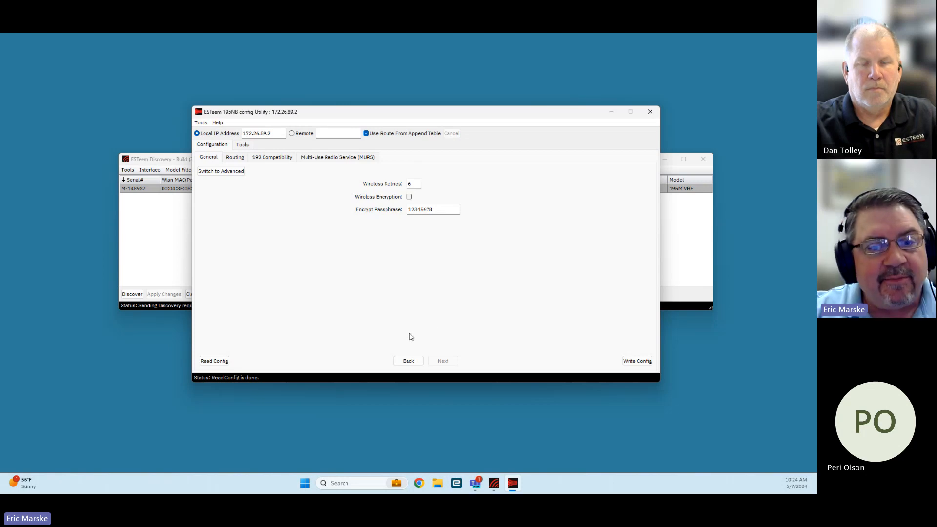
pyautogui.click(408, 361)
pyautogui.click(407, 361)
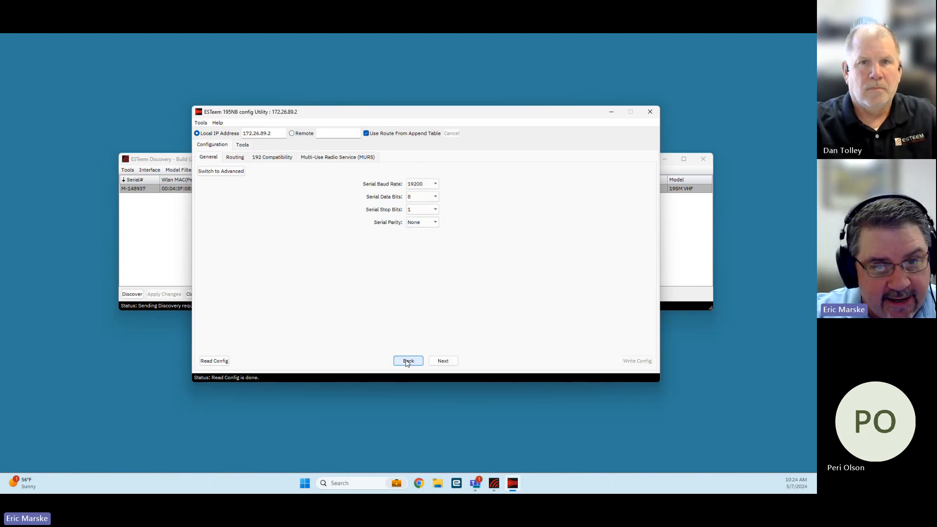
pyautogui.click(408, 361)
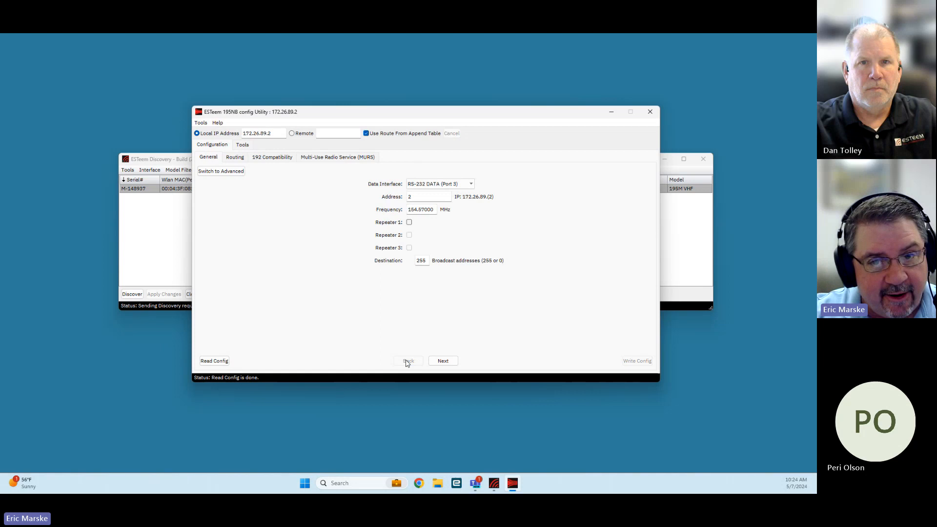
# Set the data interface to Ethernet 10/100 (Port 2) and review its wireless encryption, TCP KeepAlive Proxy and ARP Proxy settings.
pyautogui.click(466, 184)
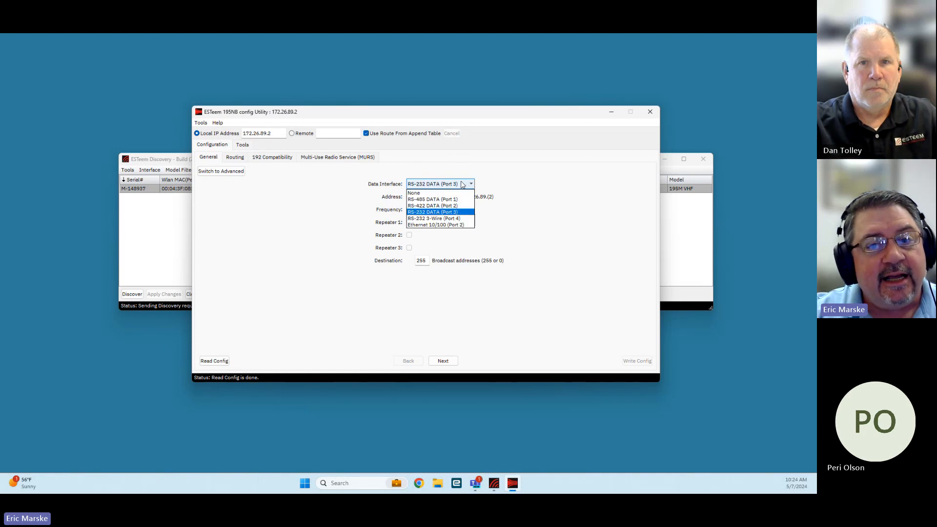
pyautogui.click(447, 225)
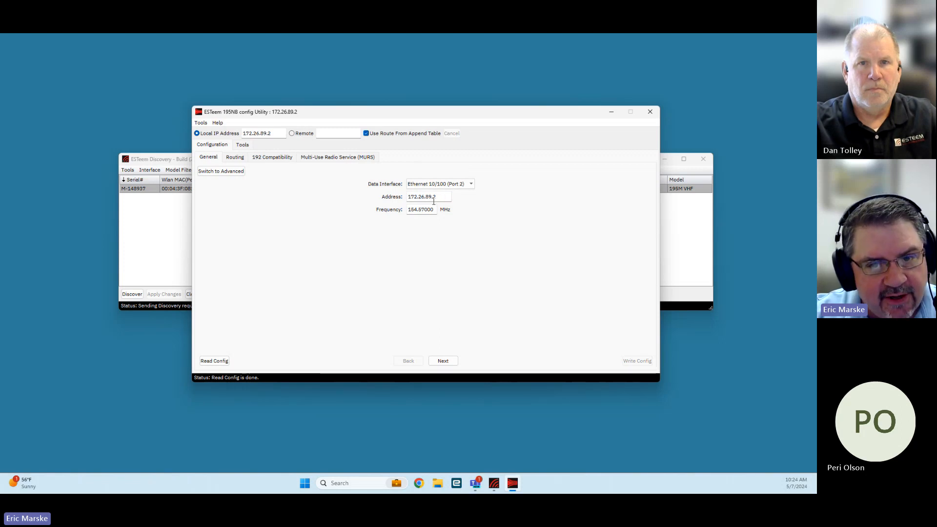
pyautogui.click(443, 361)
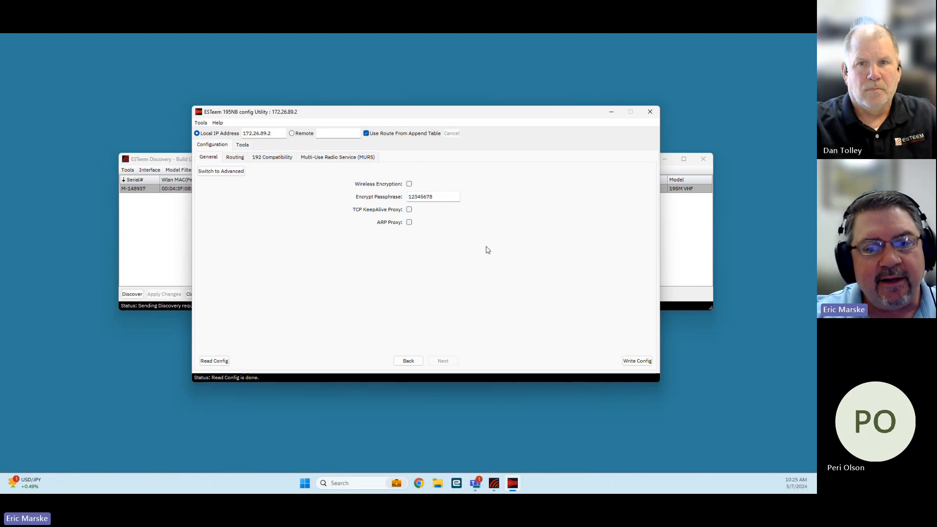
pyautogui.click(399, 361)
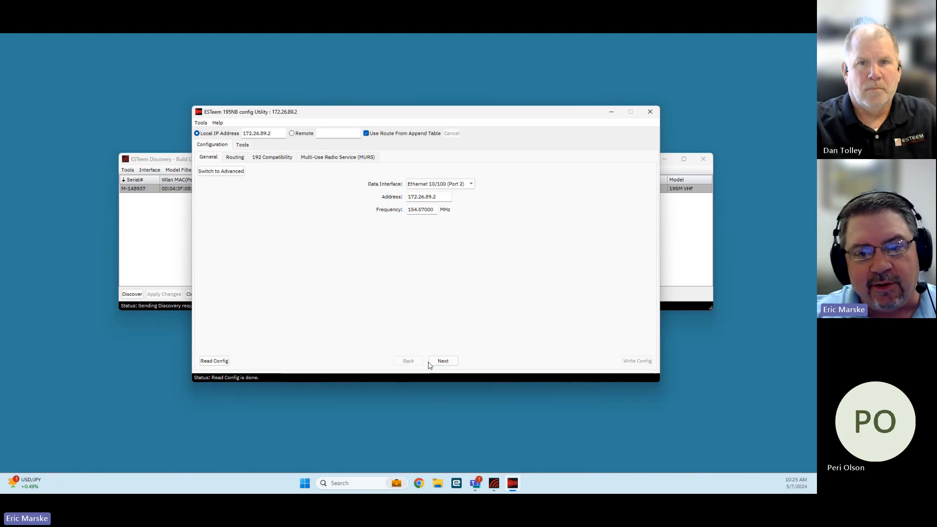
pyautogui.click(429, 364)
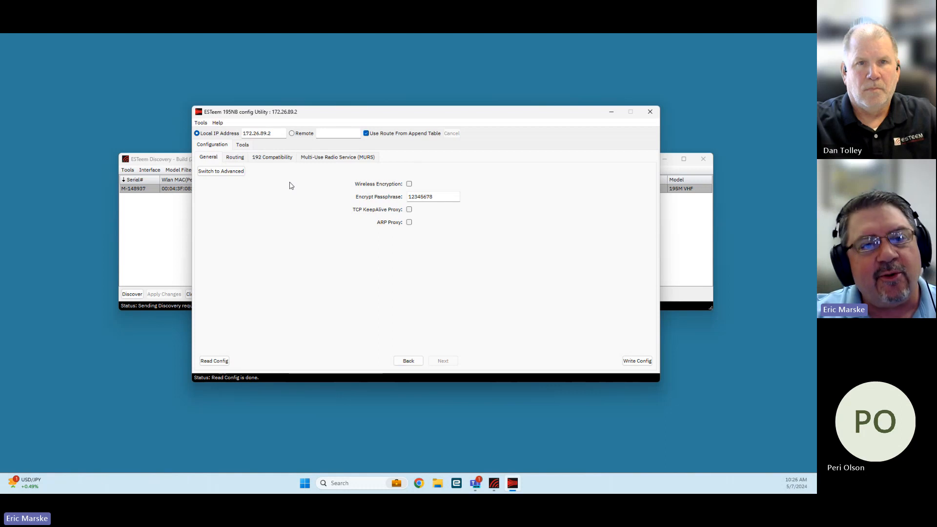
# Configure Ethernet bridge route 1 with destination ESTeem IP ending in 25 and remote device addresses from 30 through 35.
pyautogui.click(238, 157)
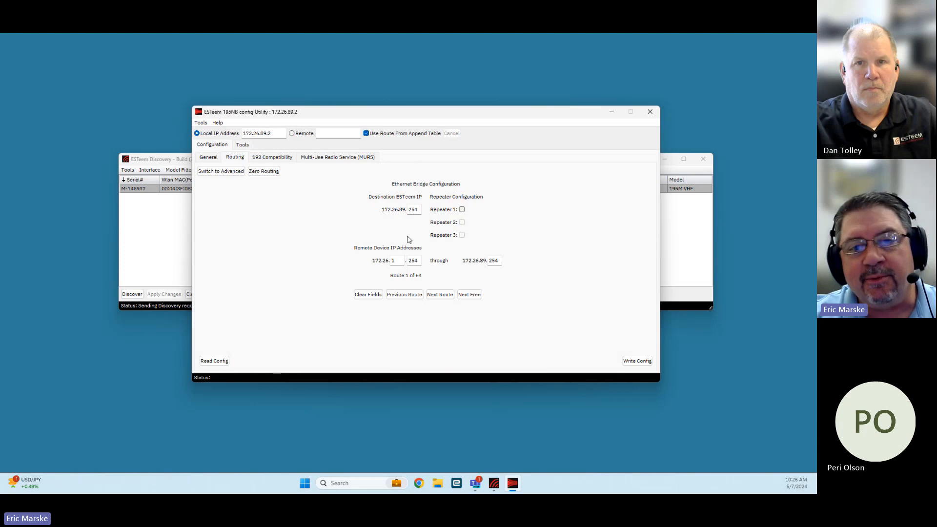
pyautogui.doubleClick(414, 211)
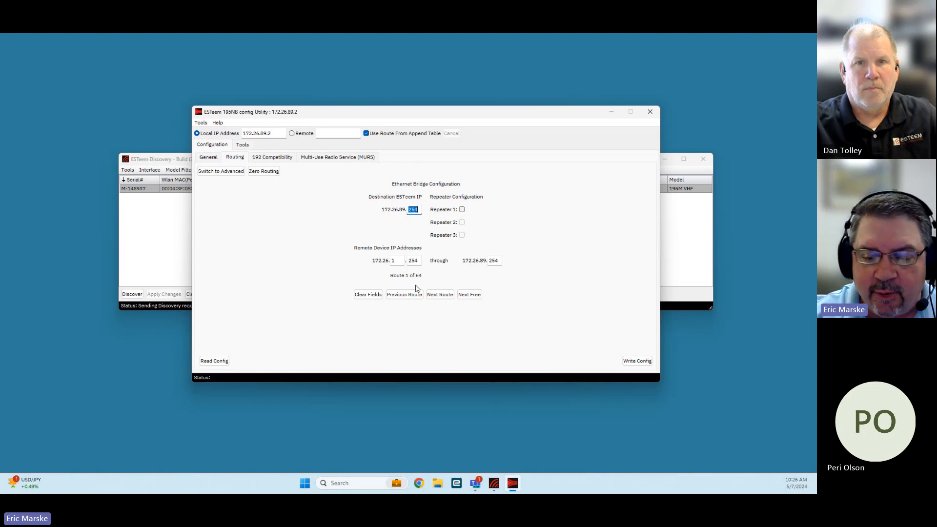
pyautogui.write('25')
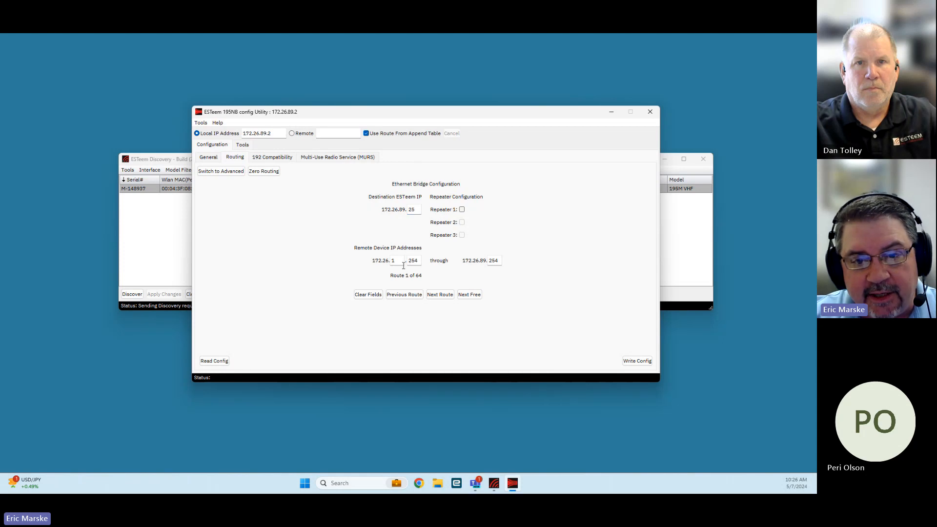
pyautogui.doubleClick(401, 260)
pyautogui.doubleClick(414, 261)
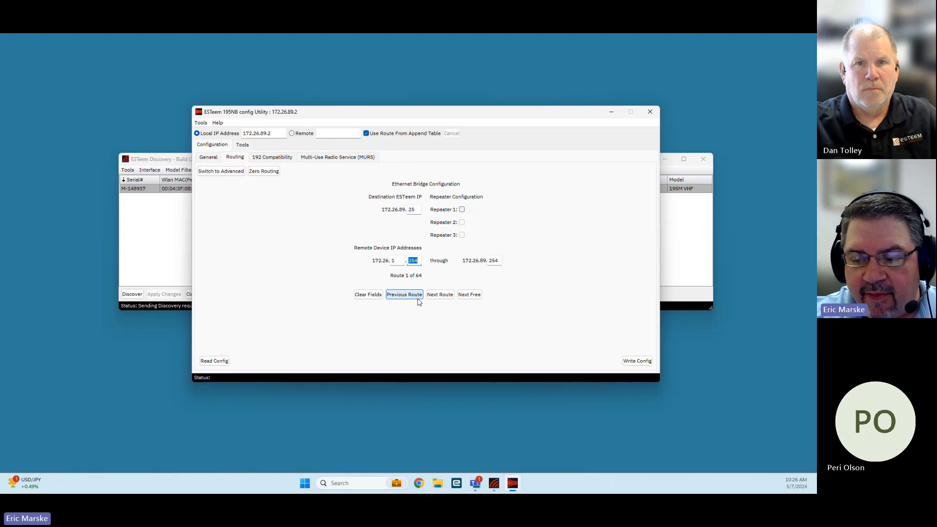
pyautogui.write('30')
pyautogui.doubleClick(493, 261)
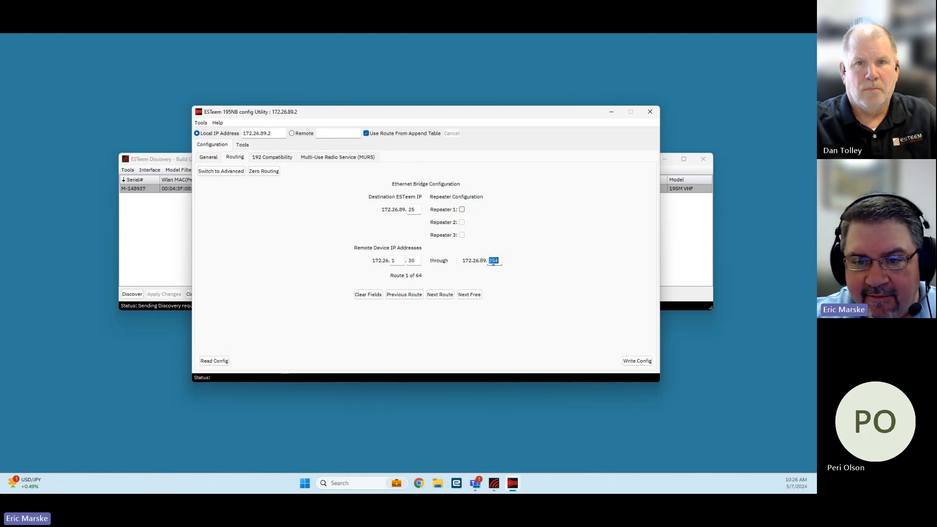
pyautogui.write('35')
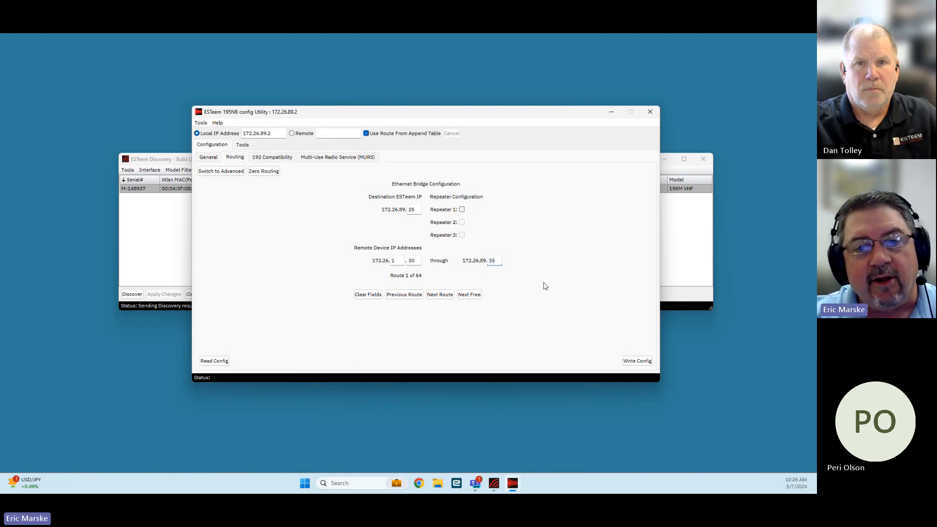
# Go to route 2 and examine the configured routes in the advanced routing tables.
pyautogui.click(440, 295)
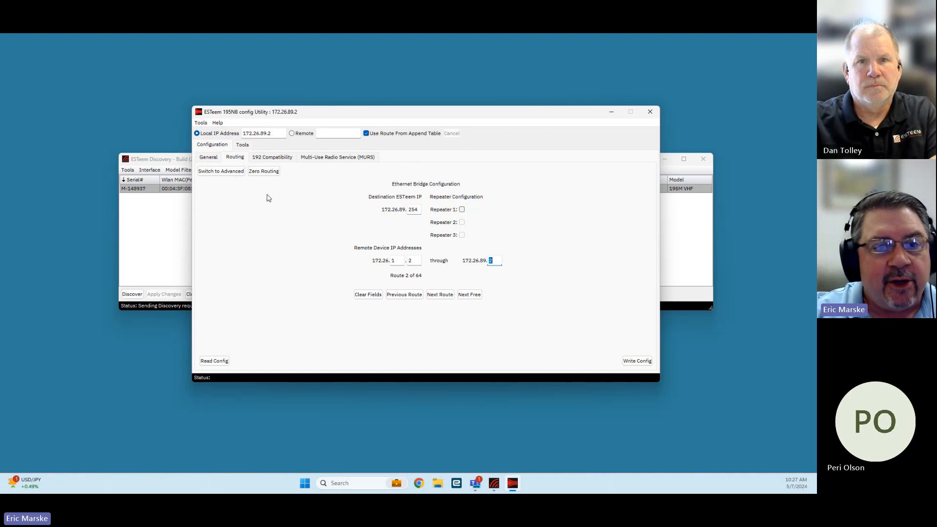
pyautogui.click(220, 171)
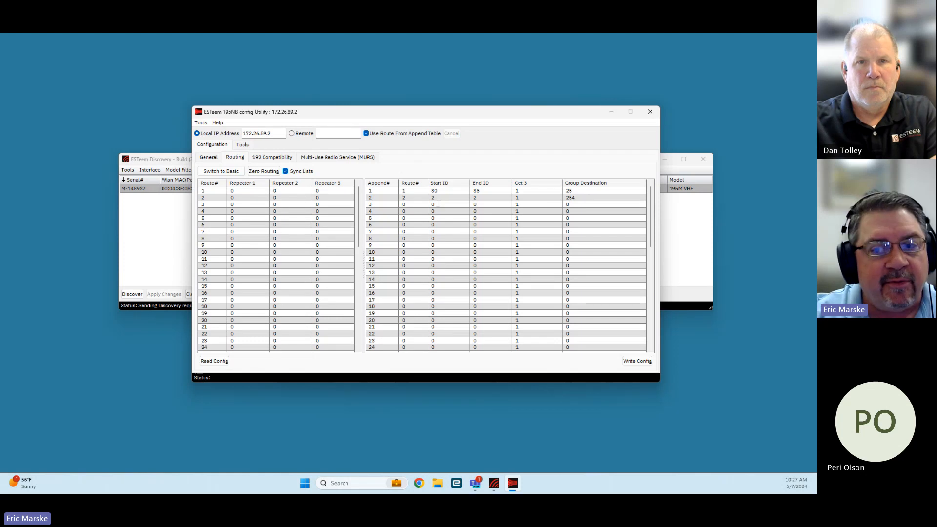
pyautogui.scroll(-9, 479, 262)
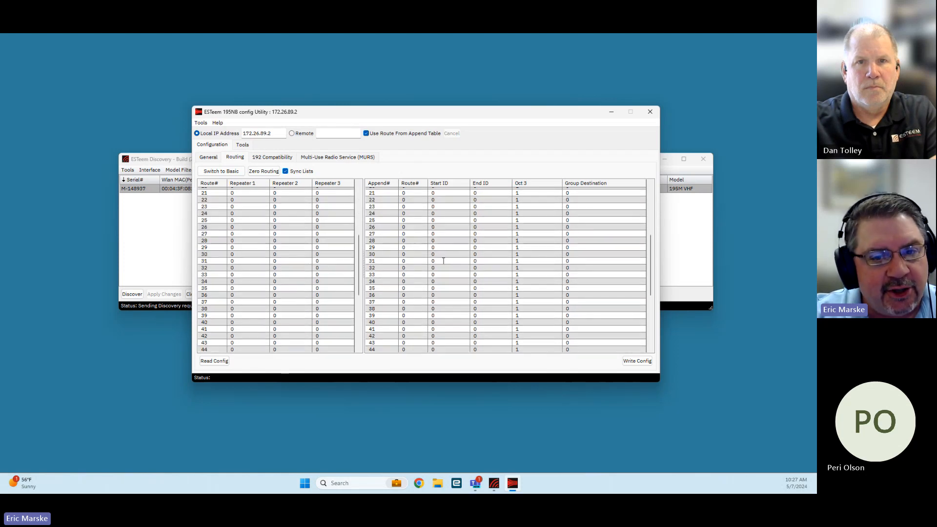
# Set the data interface to RS-232 DATA (Port 3), go through the serial and DF1 protocol settings, and write the configuration to the radio.
pyautogui.scroll(4, 442, 266)
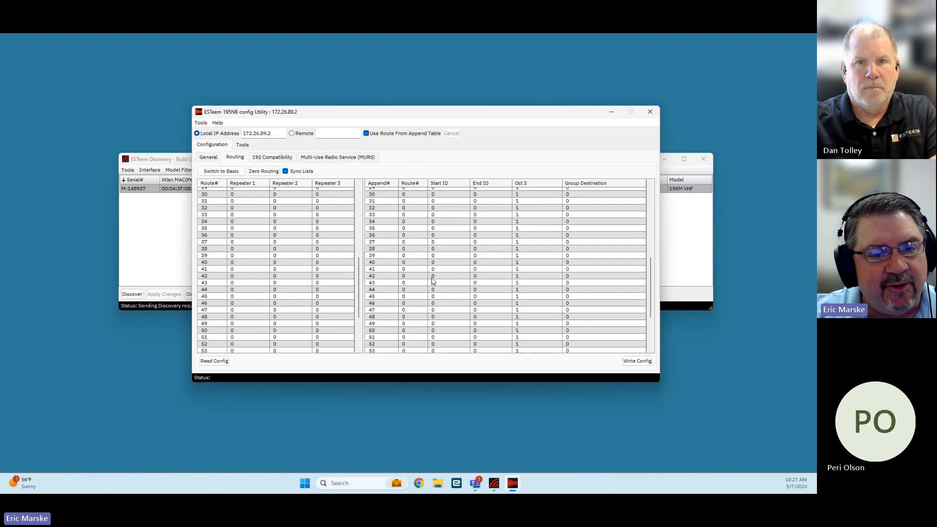
pyautogui.scroll(6, 433, 281)
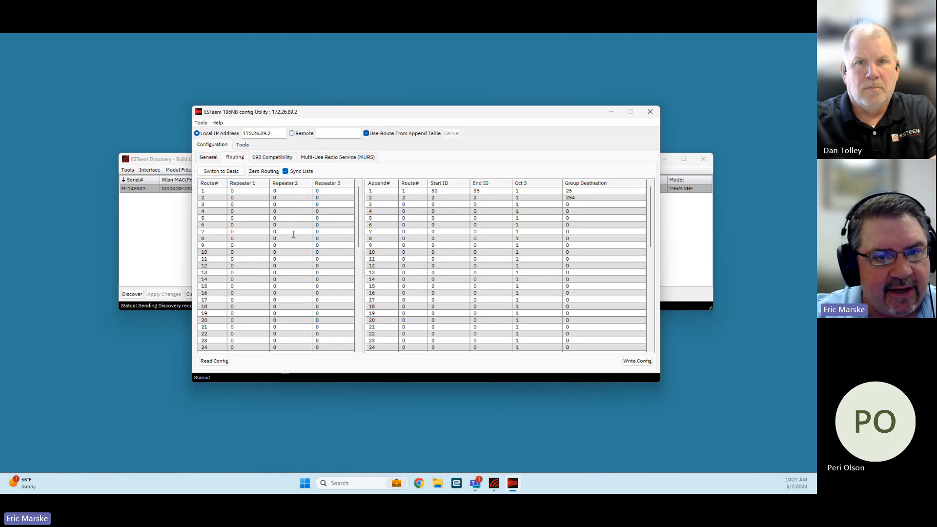
pyautogui.click(210, 160)
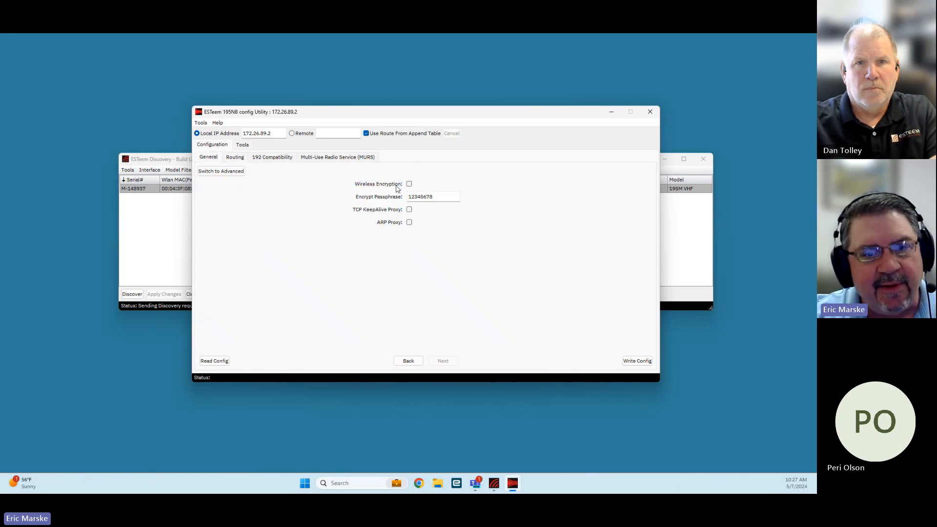
pyautogui.click(409, 361)
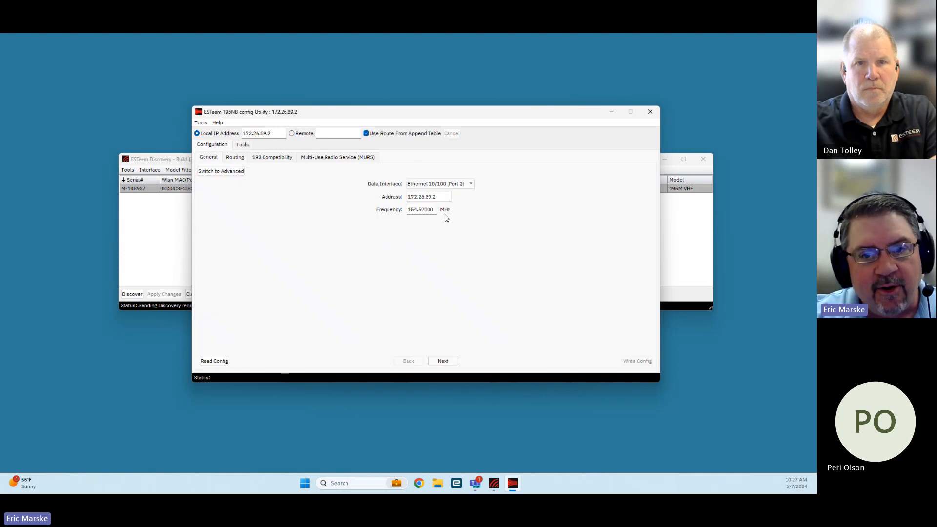
pyautogui.click(447, 185)
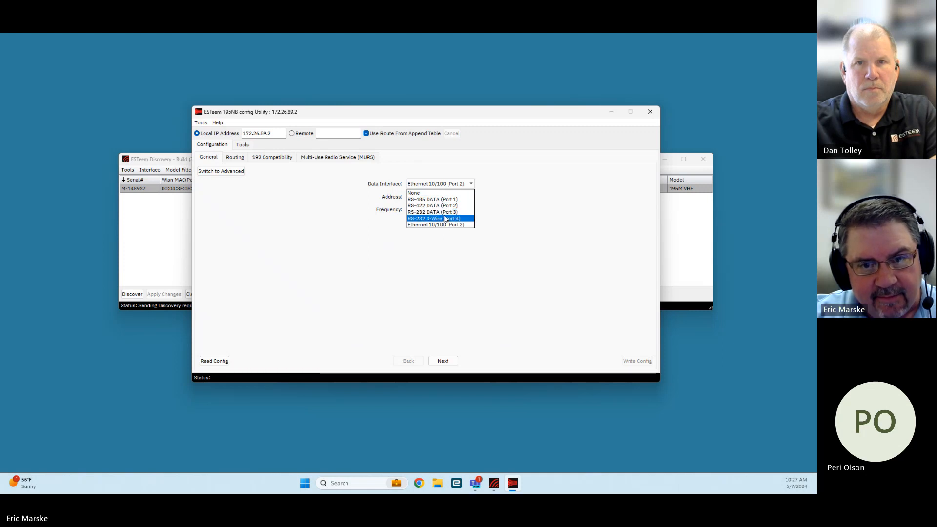
pyautogui.click(446, 219)
pyautogui.click(448, 362)
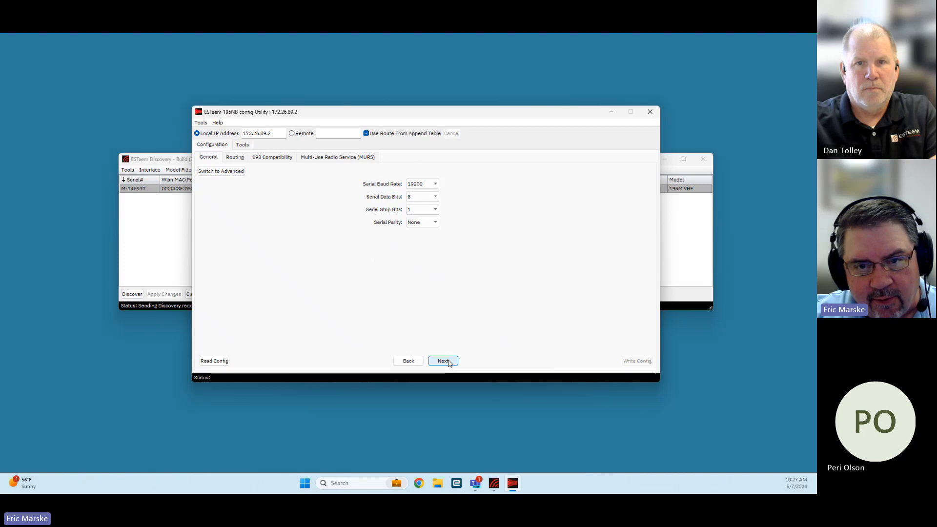
pyautogui.click(448, 361)
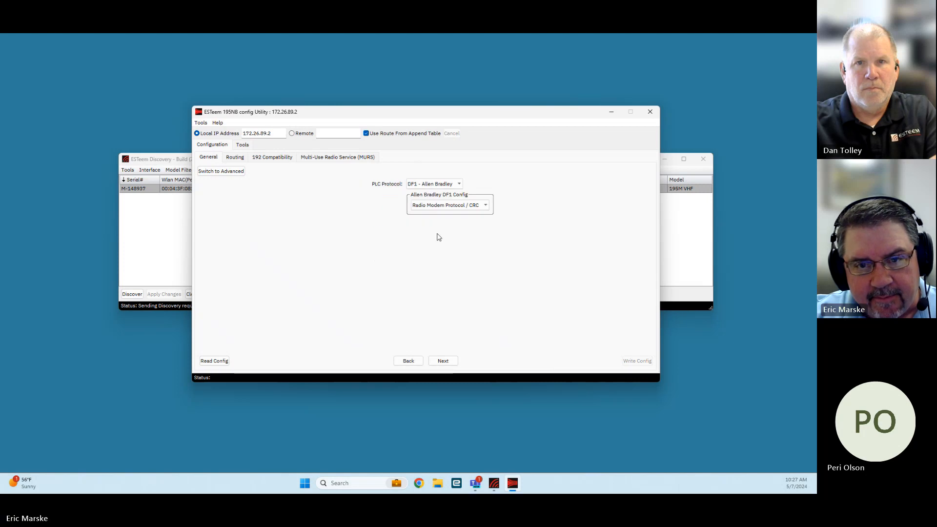
pyautogui.click(444, 361)
pyautogui.click(637, 361)
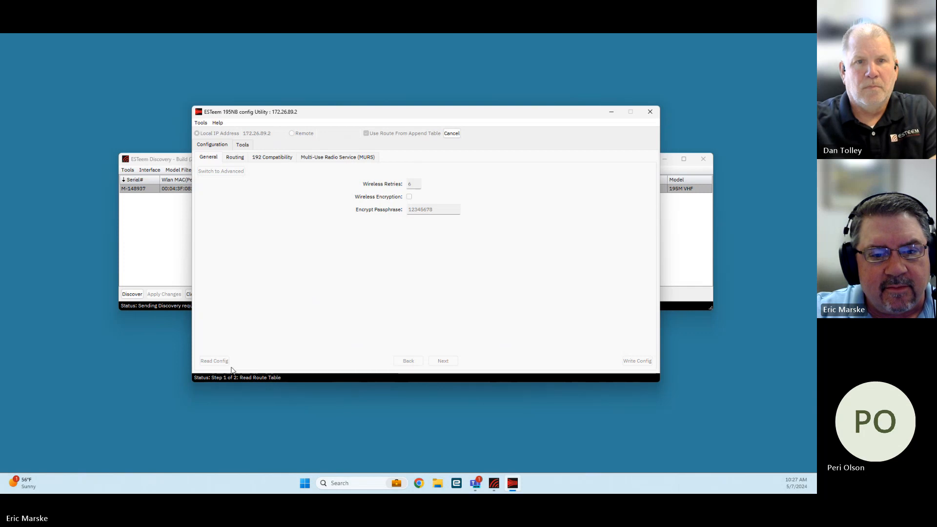
# Configure route 1 with Repeater 1 at address 10, remote units 20 through 22, and Group RF Destination disabled.
pyautogui.click(234, 157)
pyautogui.click(222, 173)
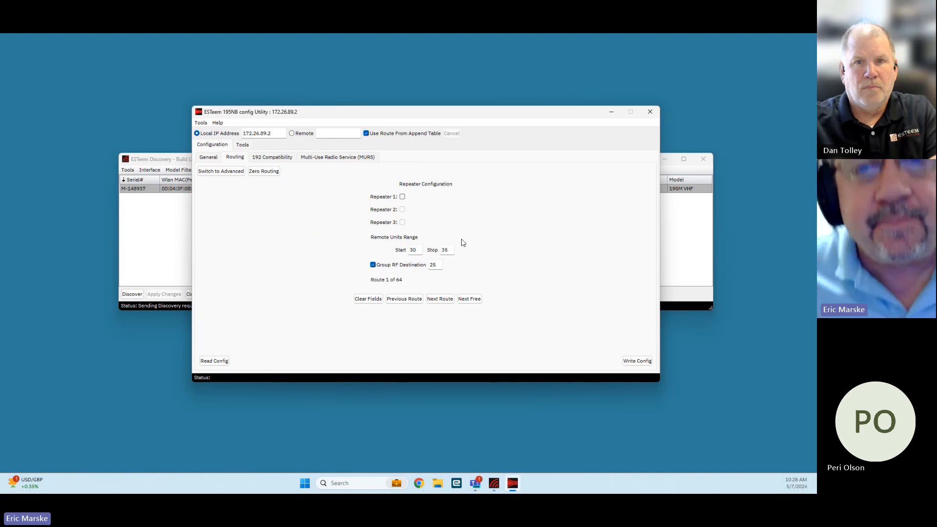
pyautogui.click(403, 197)
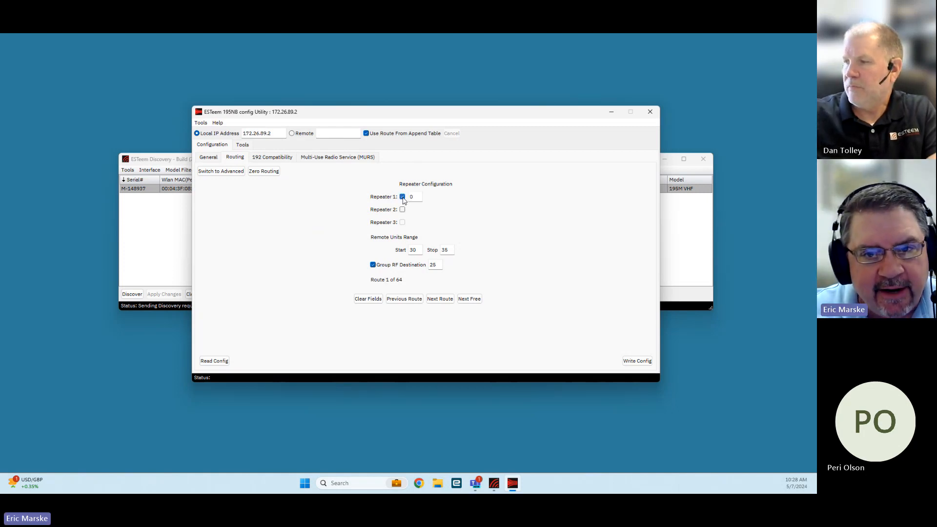
pyautogui.click(373, 266)
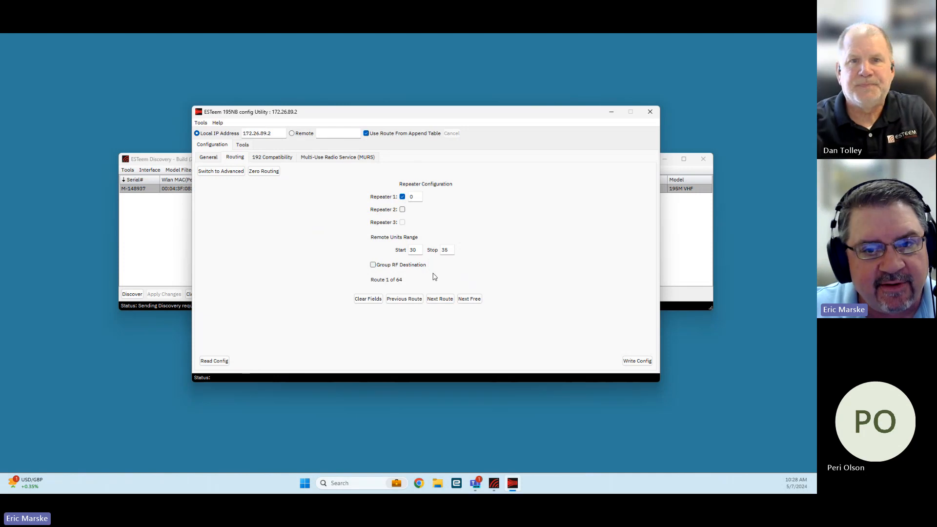
pyautogui.doubleClick(413, 197)
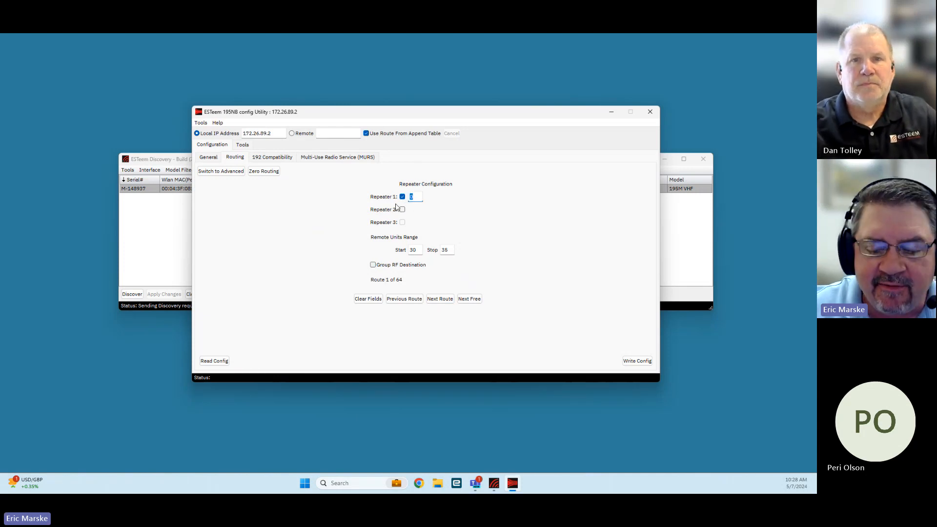
pyautogui.write('10')
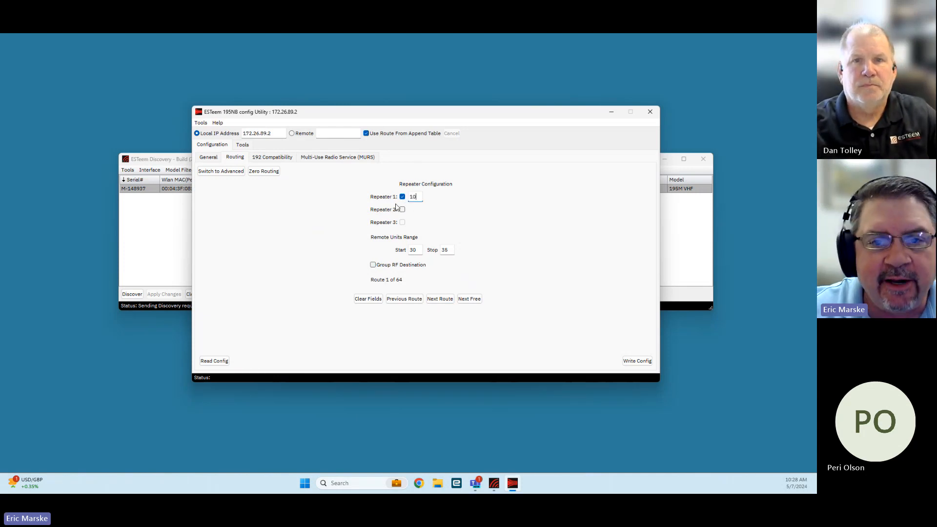
pyautogui.doubleClick(416, 249)
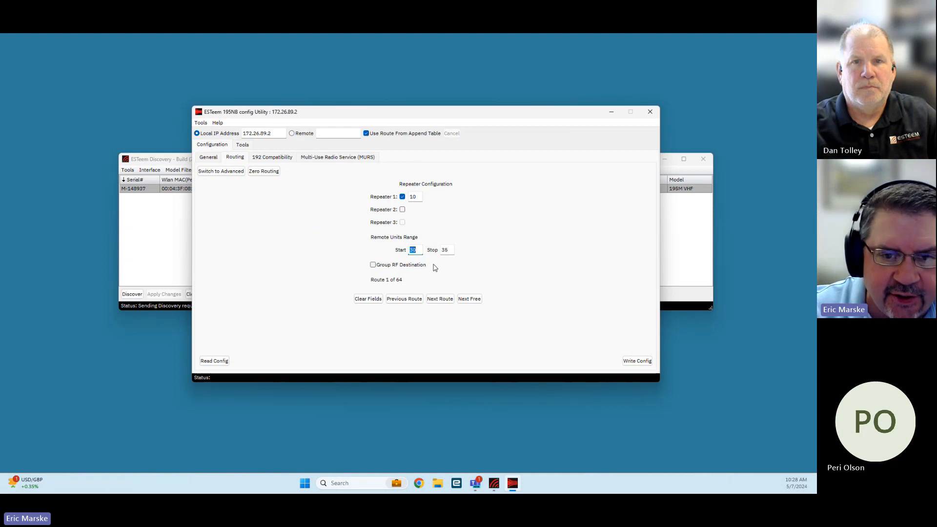
pyautogui.write('20')
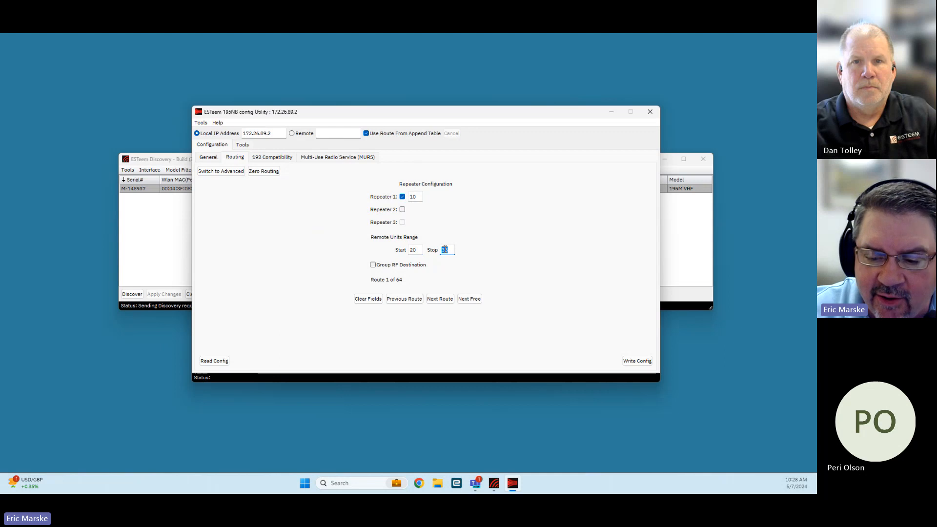
pyautogui.write('22')
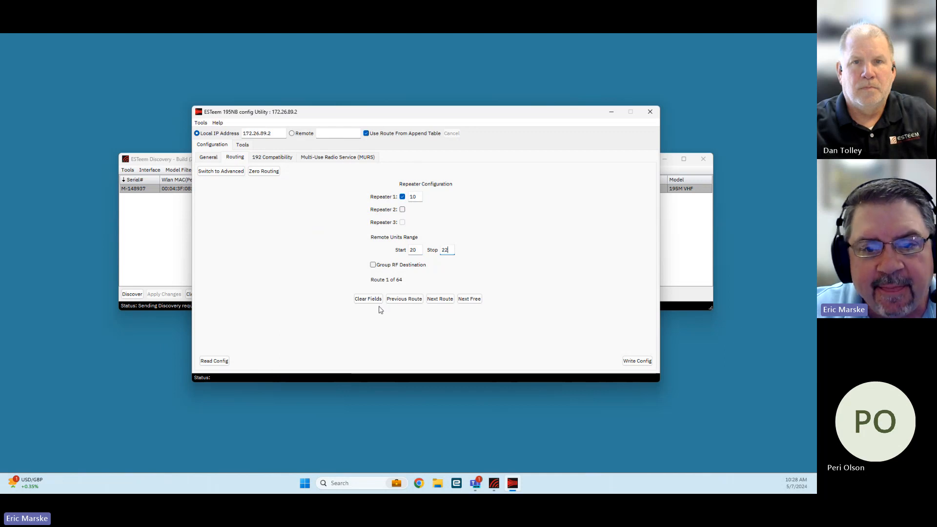
# Check route 2 and examine the repeater routes in the advanced routing tables before returning to the basic view.
pyautogui.click(442, 299)
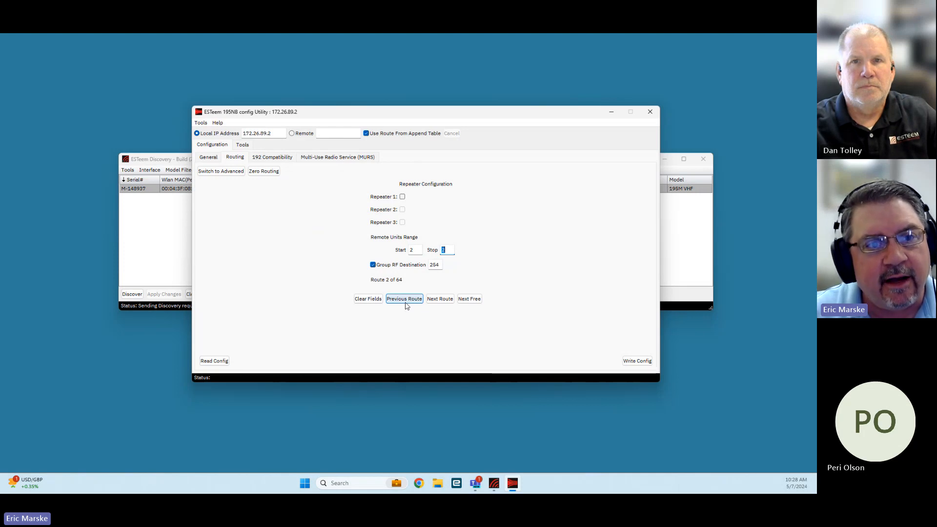
pyautogui.click(228, 172)
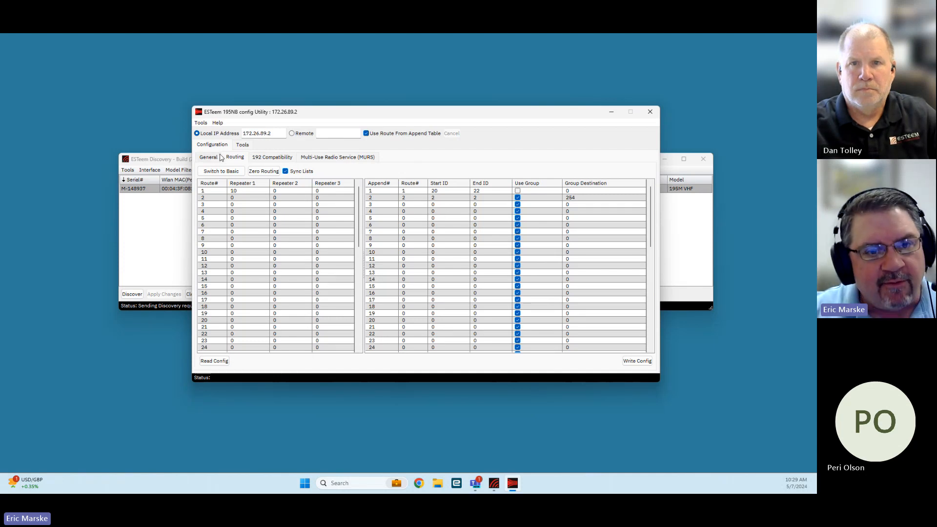
pyautogui.click(222, 170)
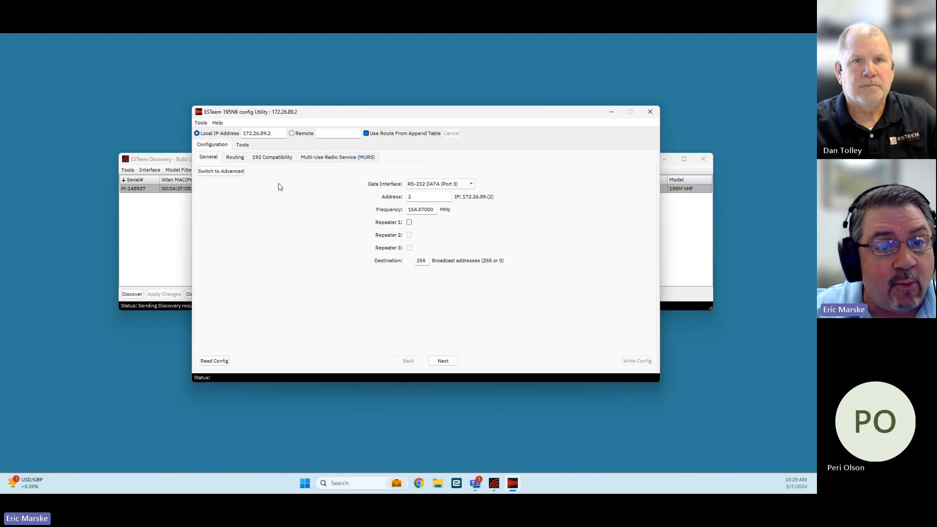
# Select On for the 192 compatibility mode.
pyautogui.click(273, 158)
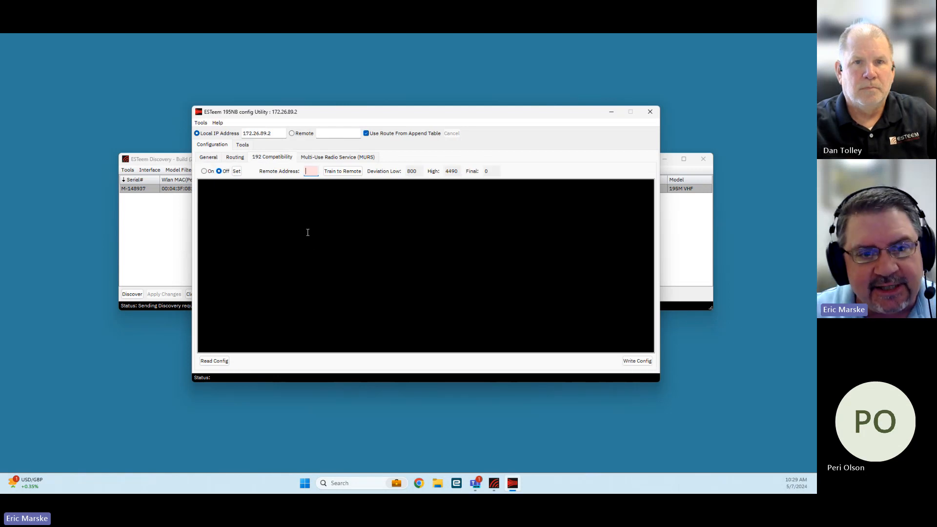
pyautogui.click(204, 171)
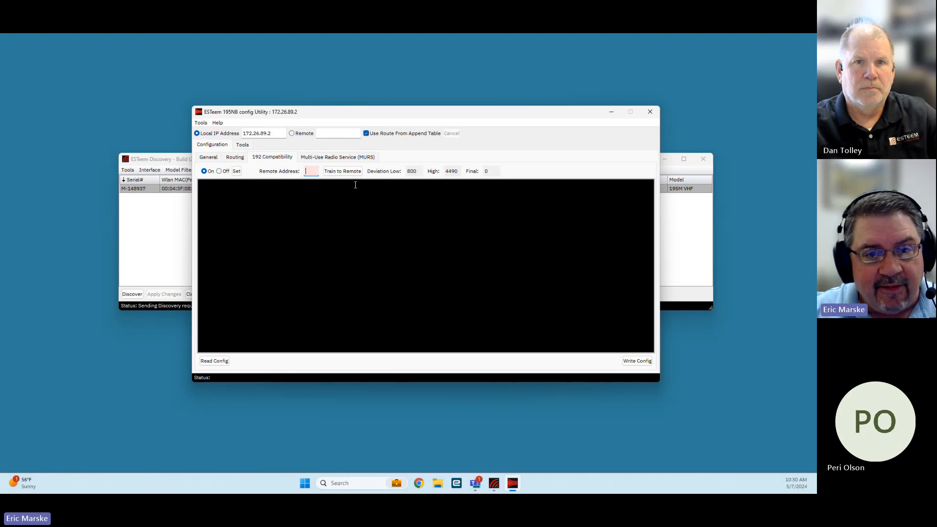
# Select MURS channel CH 3 - 151.940 MHz, disable MURS mode, and return to the general configuration settings.
pyautogui.click(345, 159)
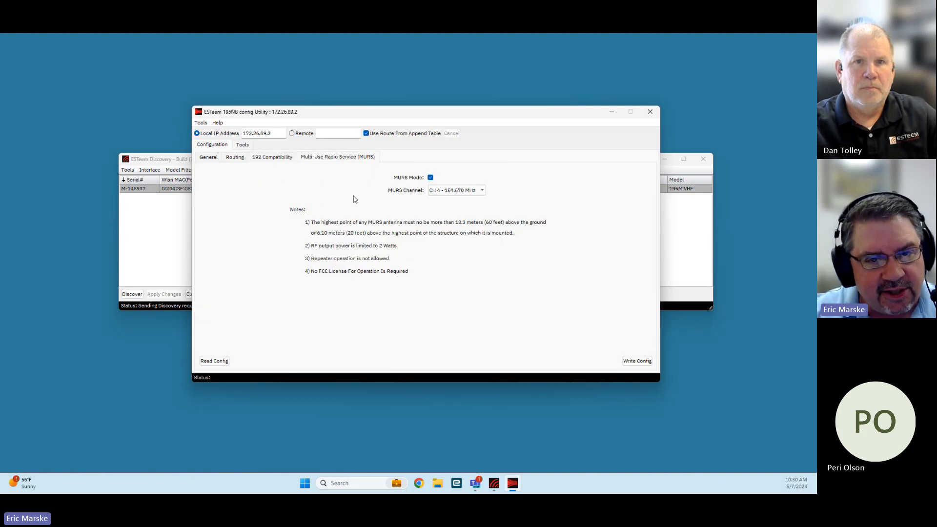
pyautogui.click(431, 178)
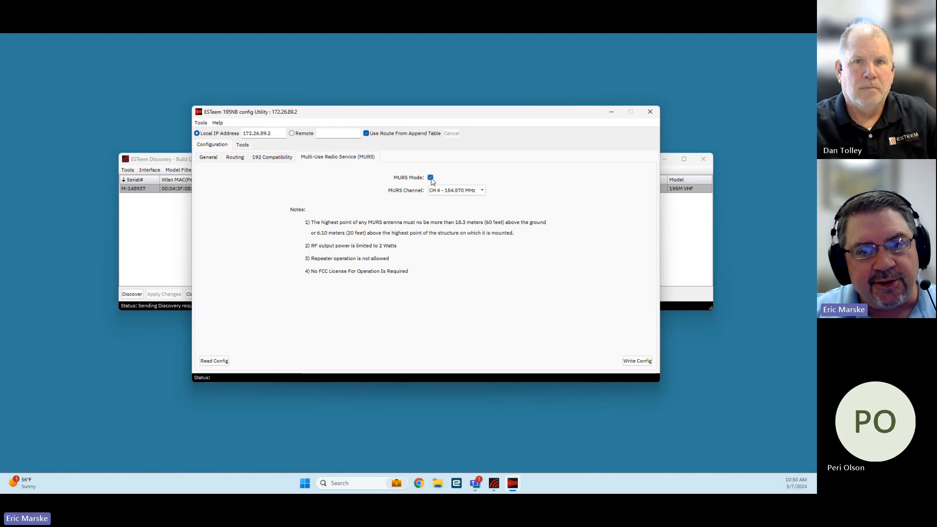
pyautogui.click(437, 190)
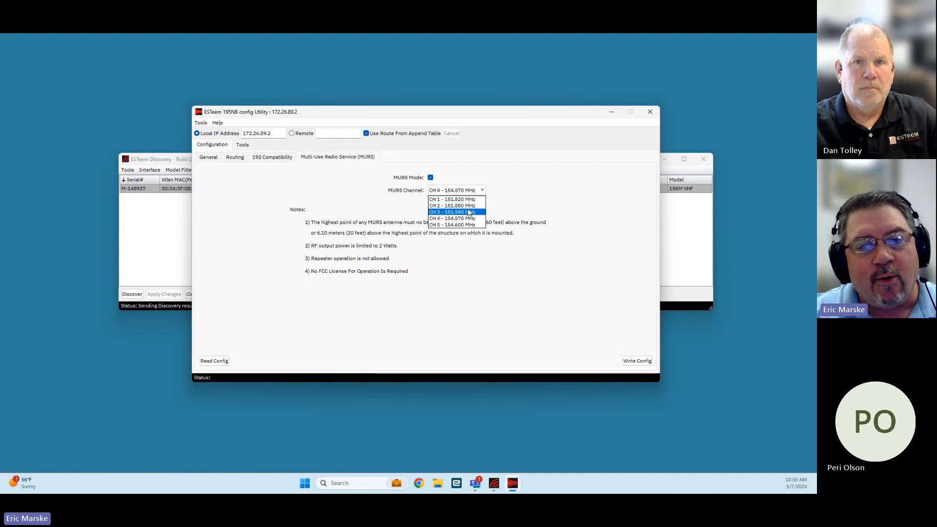
pyautogui.click(470, 212)
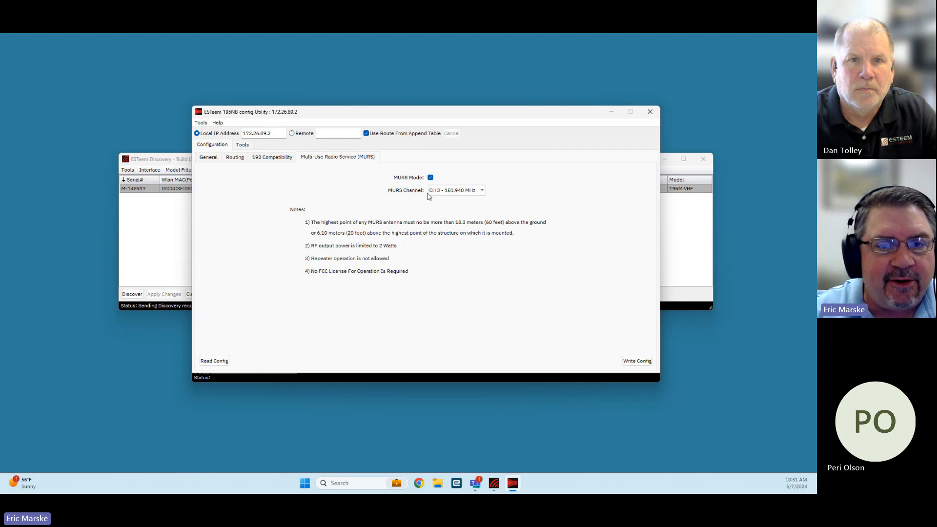
pyautogui.click(431, 178)
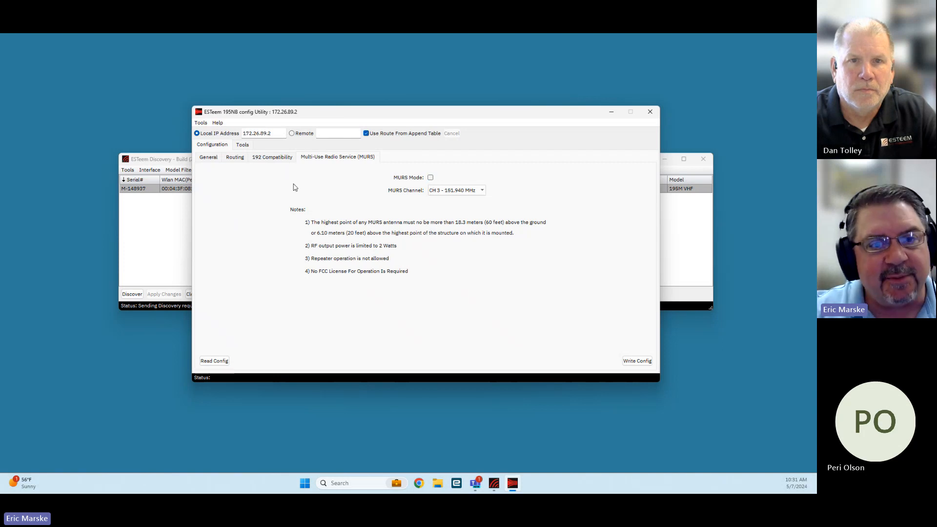
pyautogui.click(208, 158)
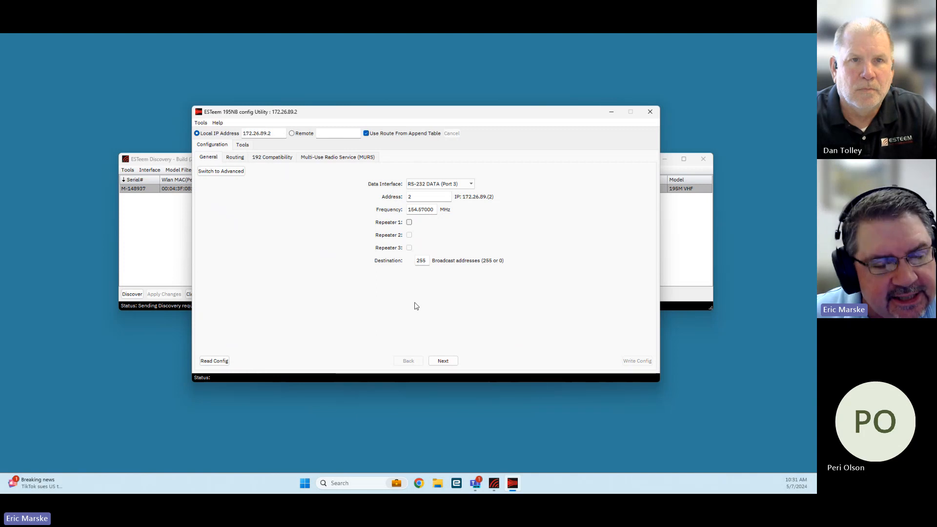
# Run the radio's Console utility, list the available commands with help, and close the PuTTY session.
pyautogui.click(244, 145)
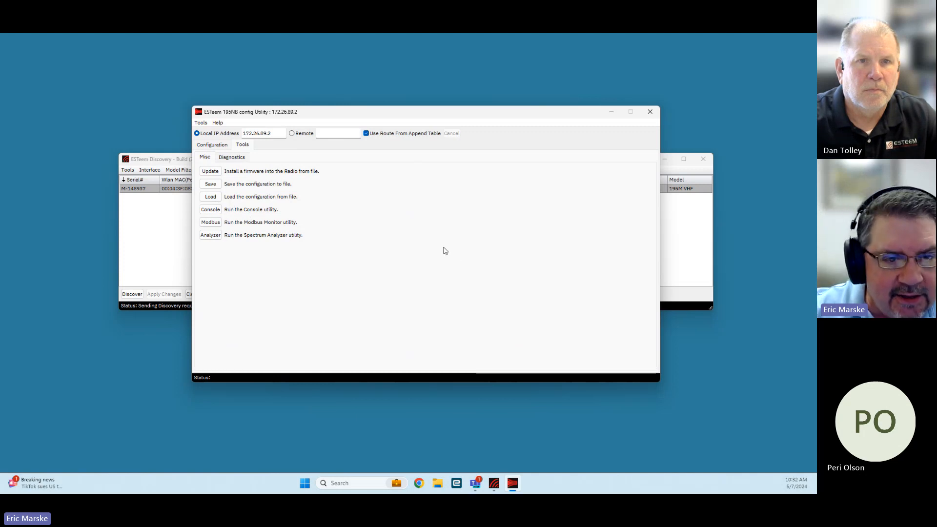
pyautogui.click(215, 213)
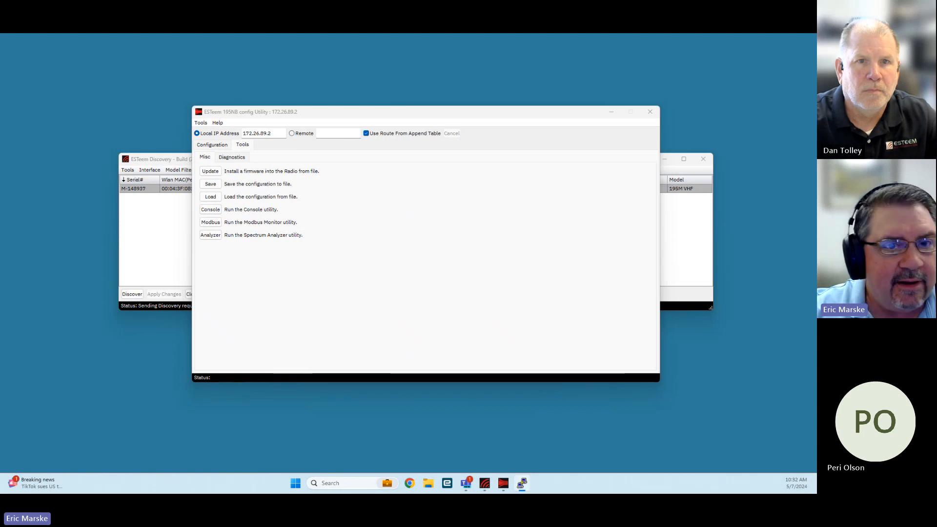
pyautogui.moveTo(313, 135); pyautogui.dragTo(456, 143)
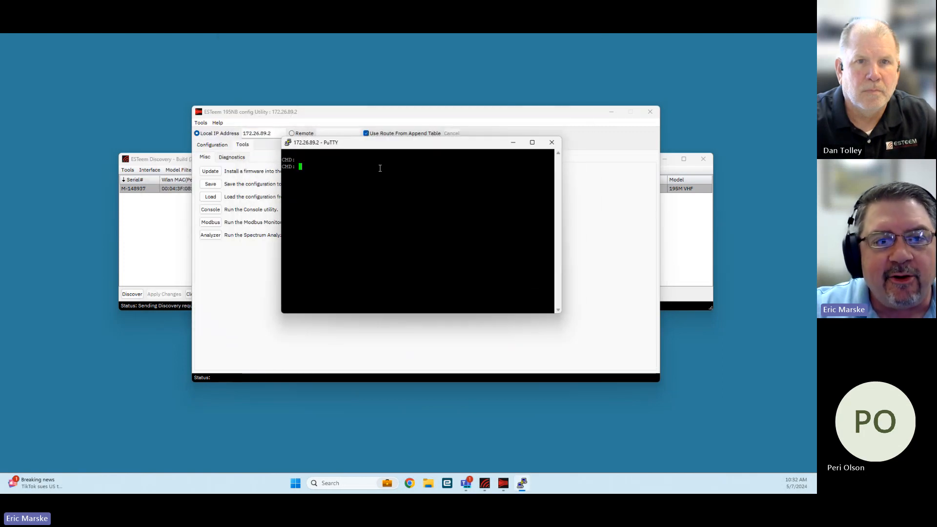
pyautogui.press('Return')
pyautogui.press('Return')
pyautogui.press('Return')
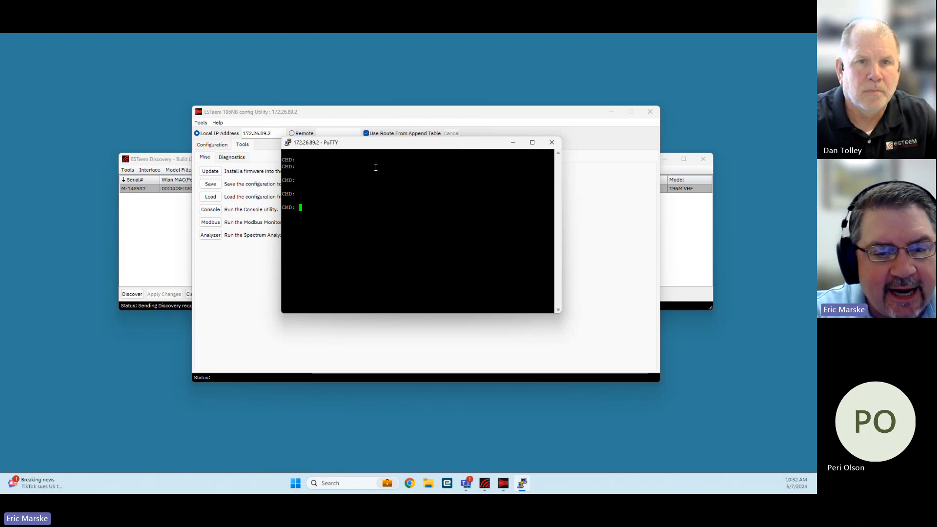
pyautogui.write('help')
pyautogui.press('Return')
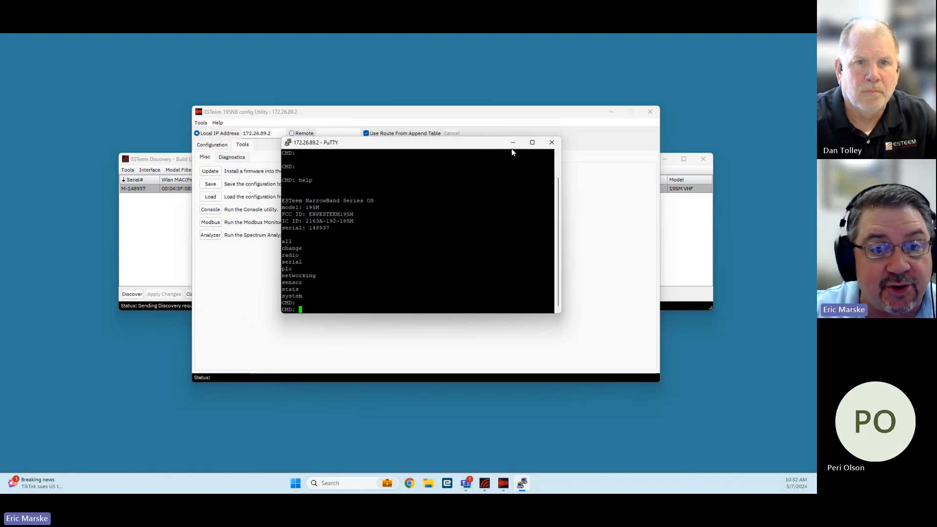
pyautogui.click(552, 142)
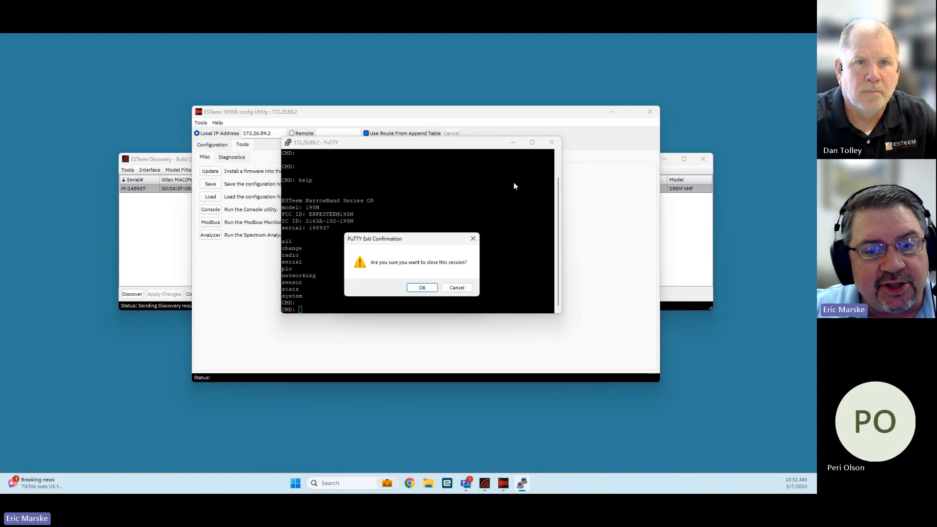
pyautogui.click(423, 288)
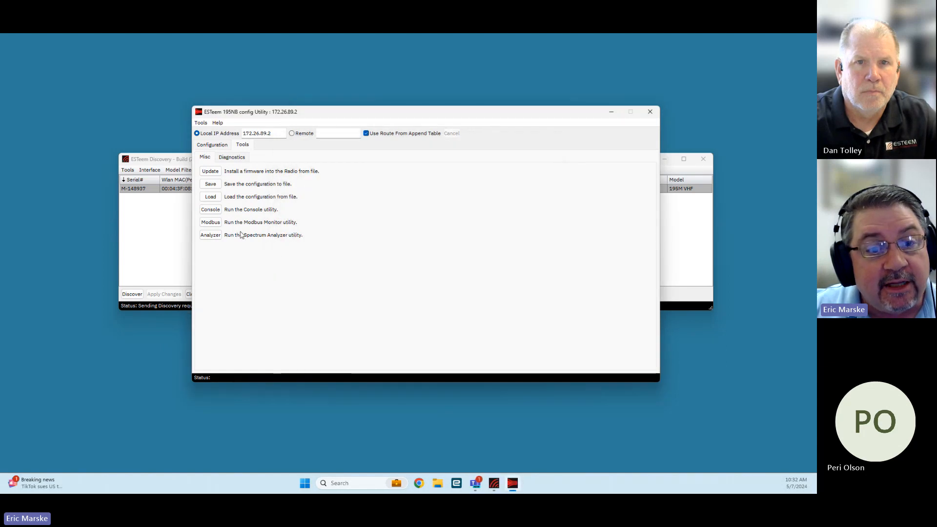
# Run the Modbus Monitor utility to view the radio's live status values.
pyautogui.click(211, 223)
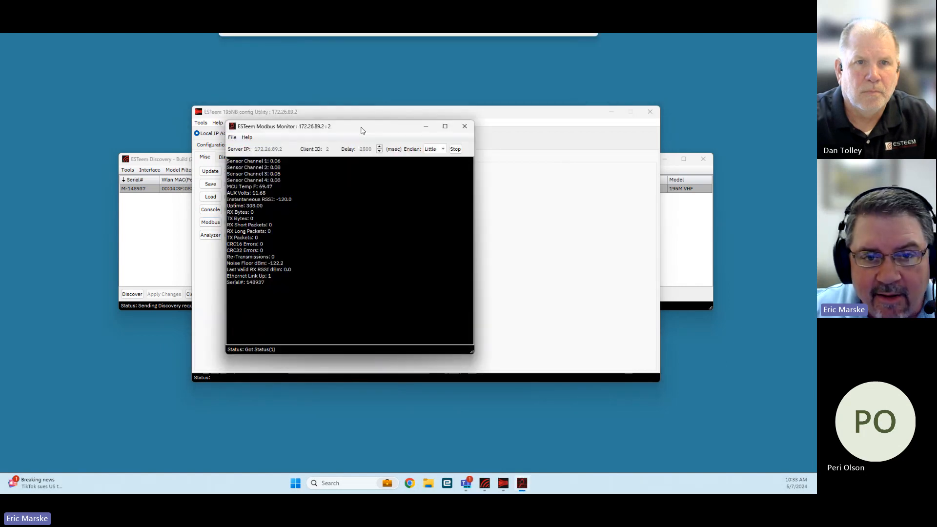
# Close the Modbus Monitor after viewing its live values and run the Spectrum Analyzer utility.
pyautogui.moveTo(359, 129); pyautogui.dragTo(434, 131)
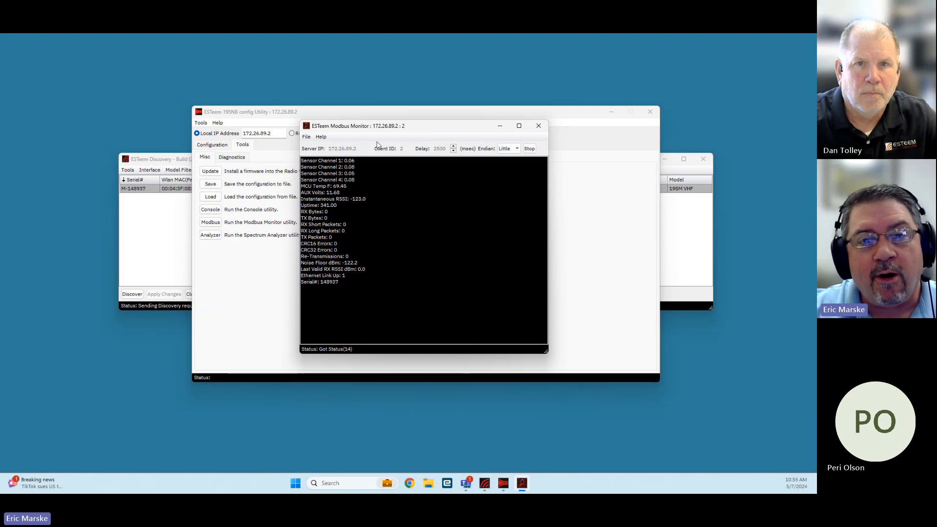
pyautogui.click(538, 128)
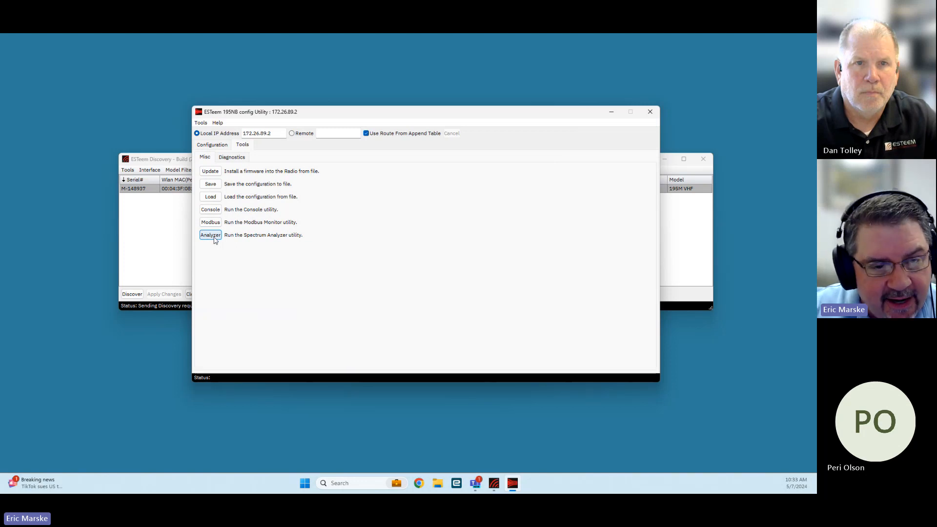
pyautogui.click(215, 236)
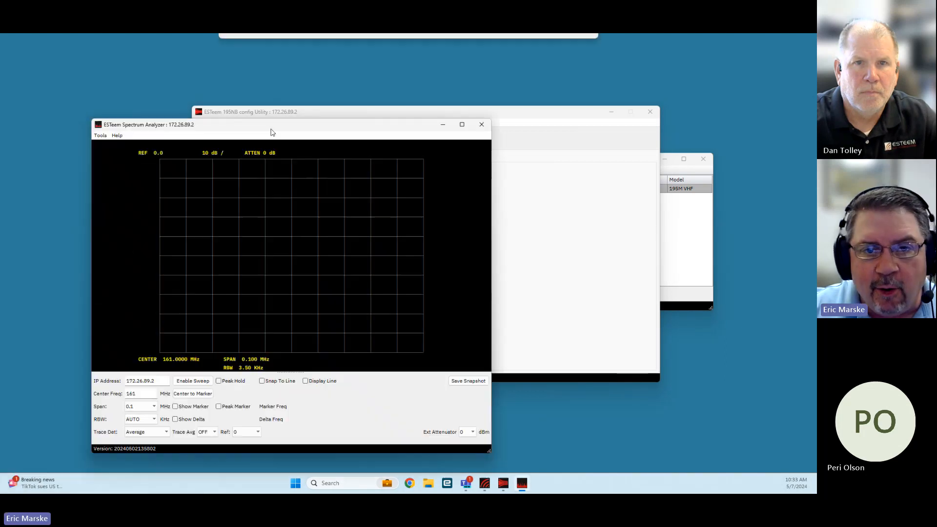
pyautogui.moveTo(272, 130); pyautogui.dragTo(410, 85)
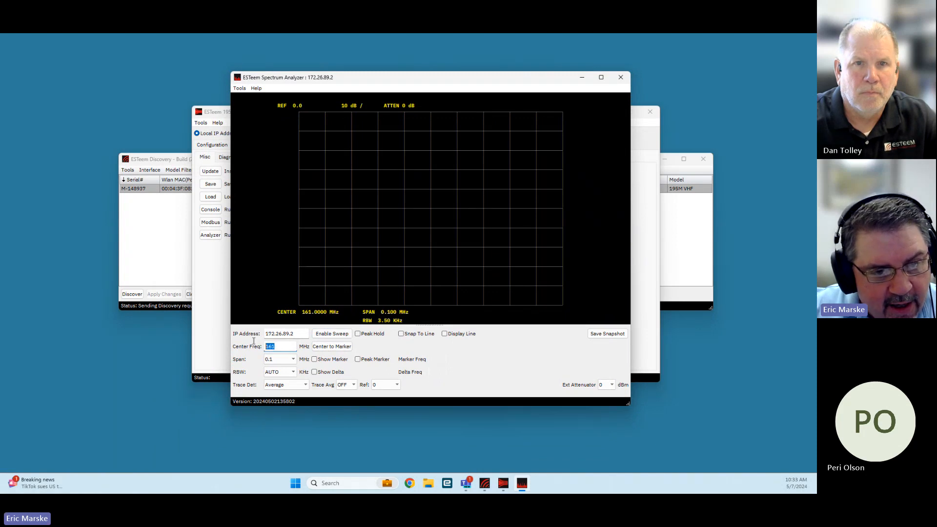
# Set the Spectrum Analyzer's center frequency to 165 MHz, enable the sweep to view the spectrum, and close the analyzer.
pyautogui.write('126')
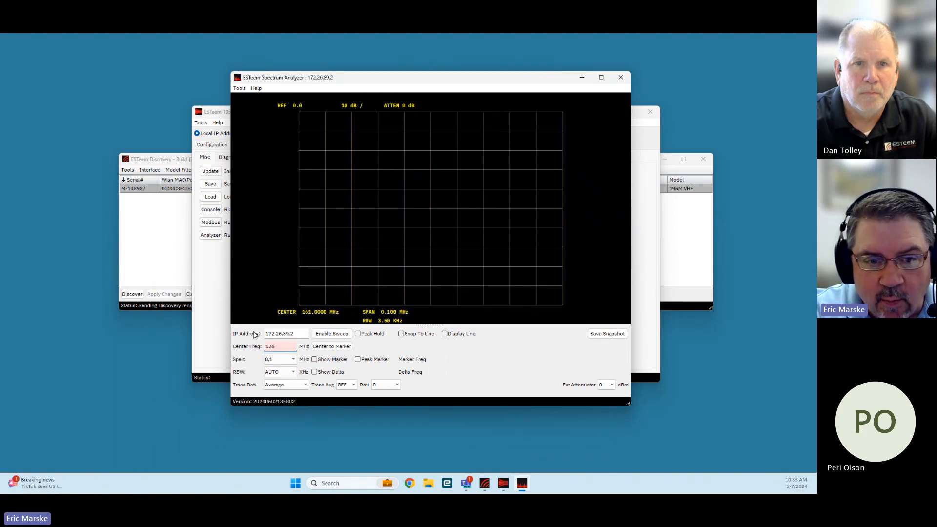
pyautogui.write('5')
pyautogui.press('Return')
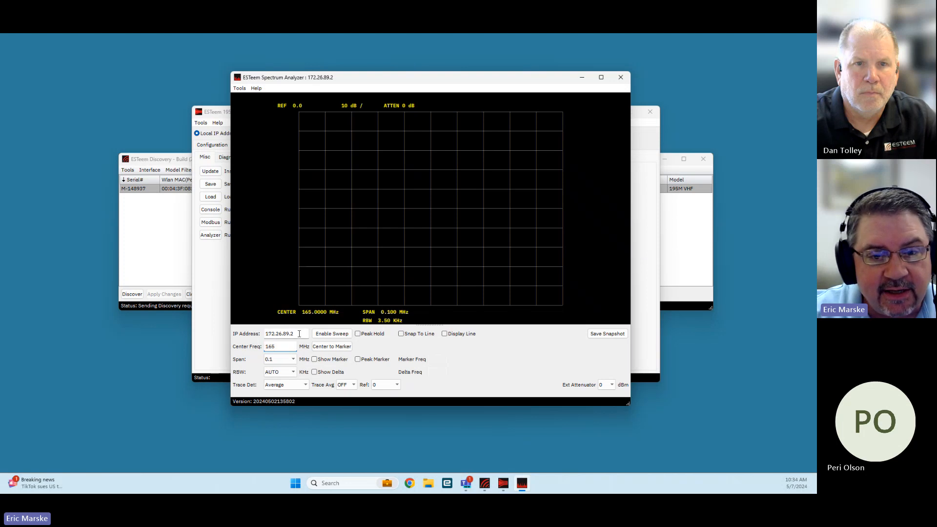
pyautogui.click(332, 336)
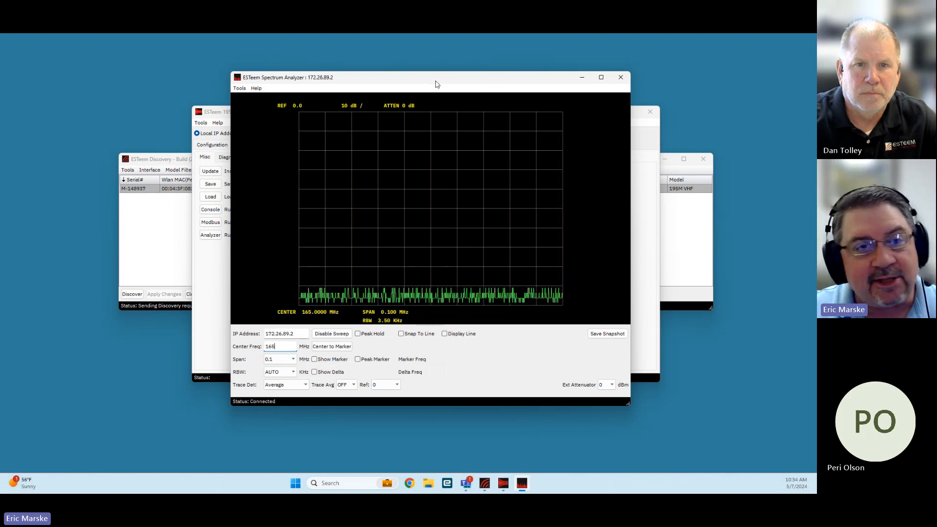
pyautogui.click(621, 78)
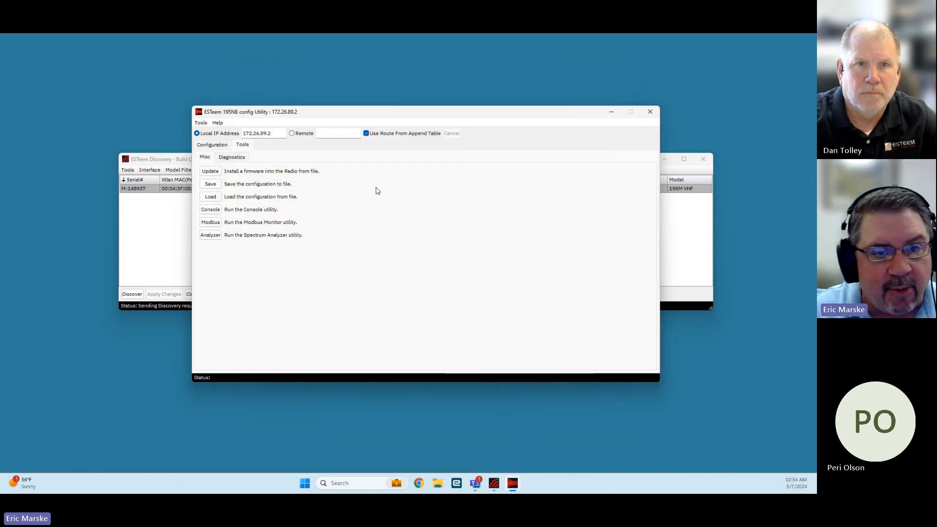
# Add remote radio 172.26.89.20 to the diagnostics test list, routed through Repeater 1 at address 10.
pyautogui.click(239, 159)
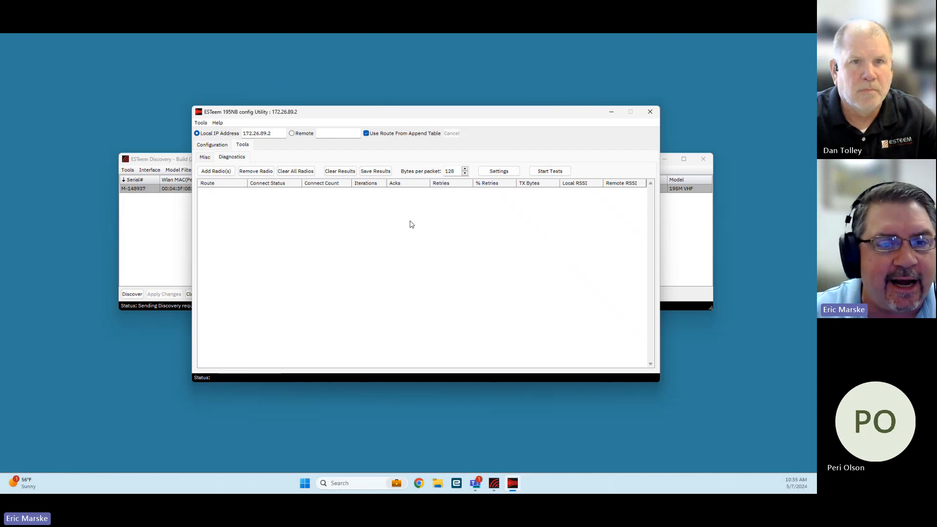
pyautogui.click(222, 174)
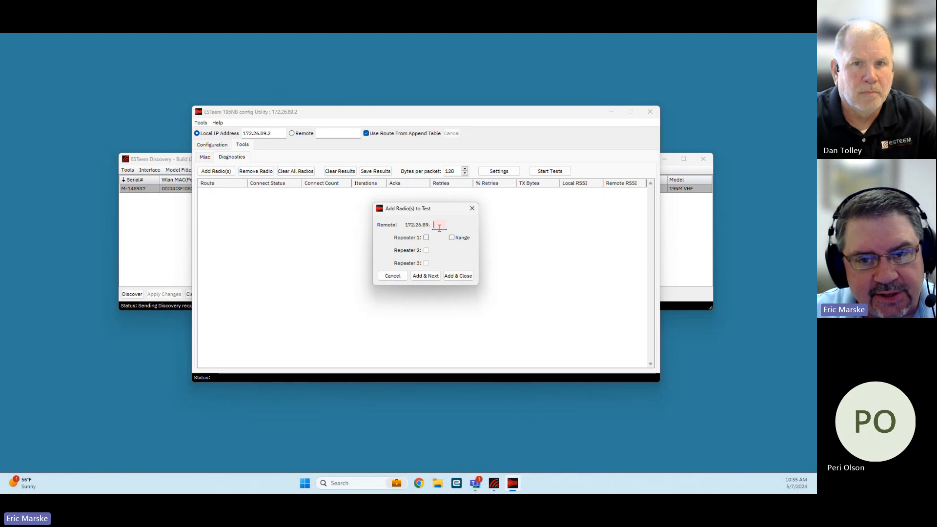
pyautogui.write('20')
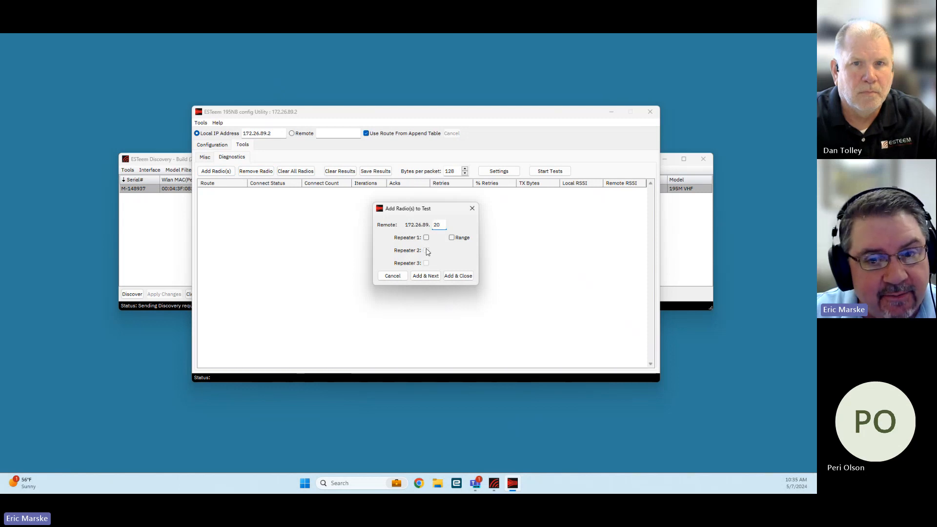
pyautogui.click(426, 237)
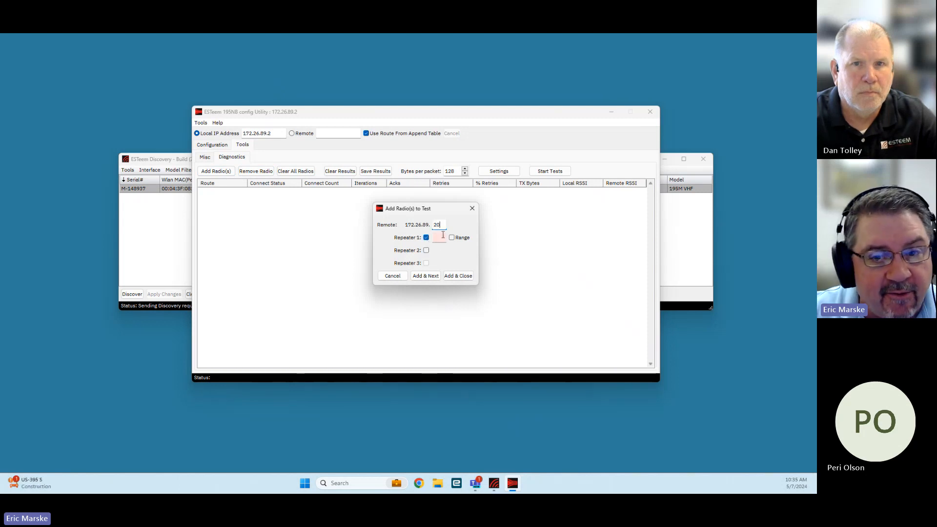
pyautogui.click(439, 237)
pyautogui.write('10')
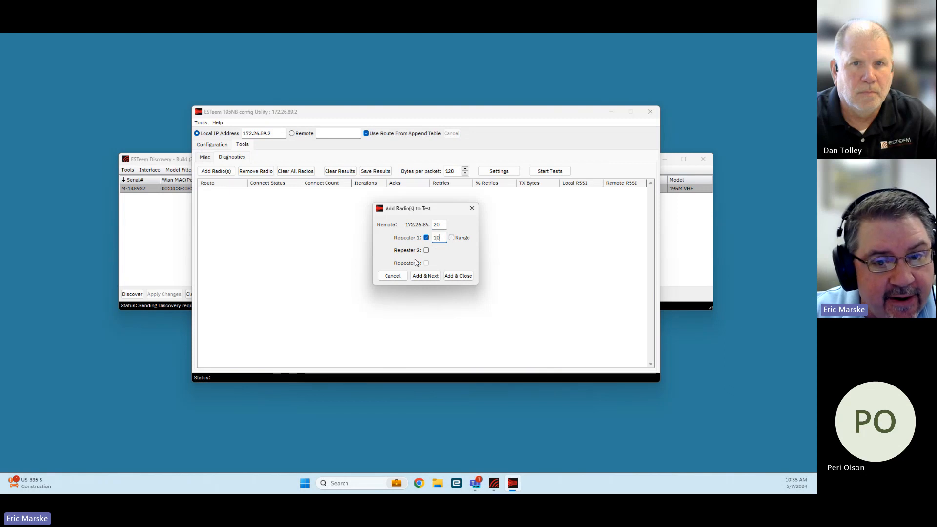
pyautogui.click(459, 277)
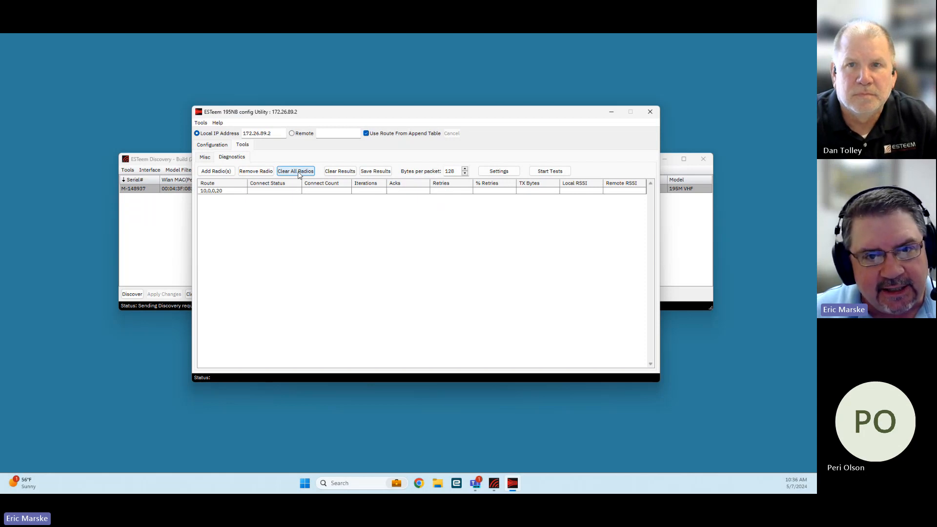
# Enable MURS mode in the radio's configuration and write the configuration to the radio.
pyautogui.click(218, 145)
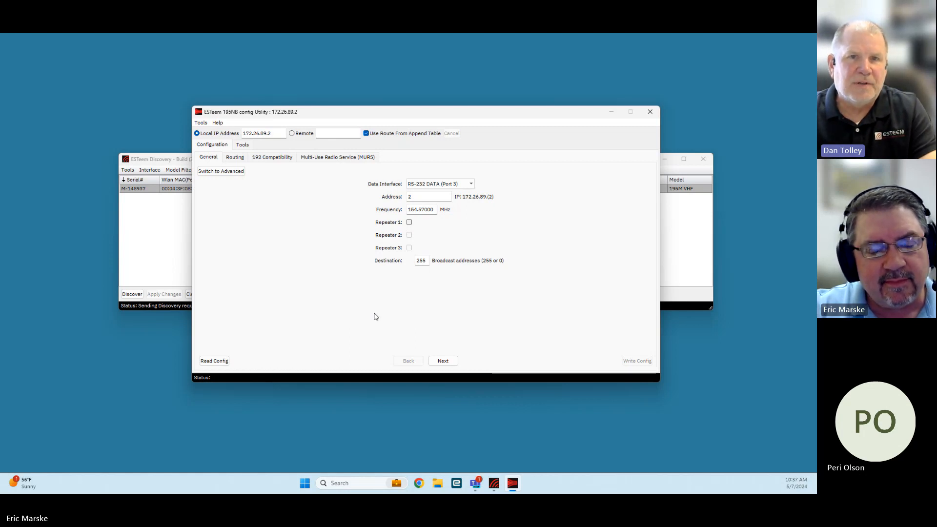
pyautogui.click(337, 158)
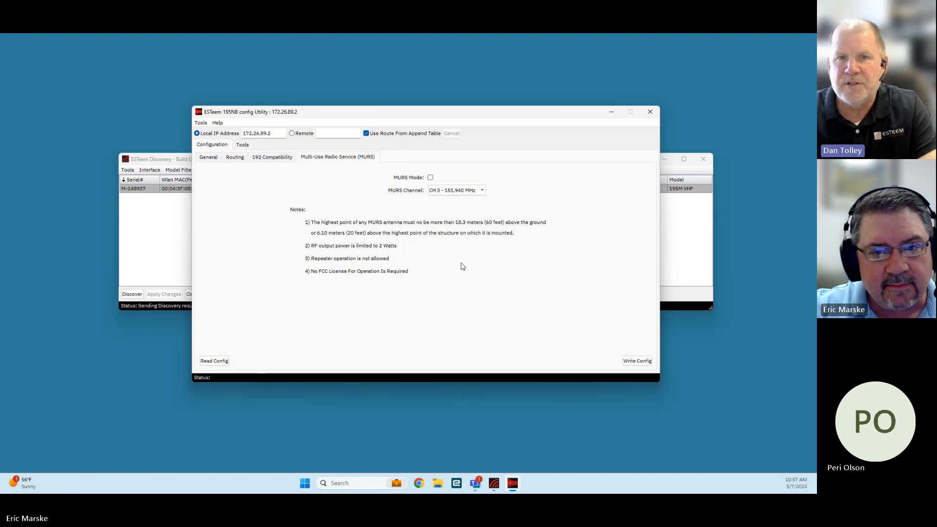
pyautogui.click(431, 178)
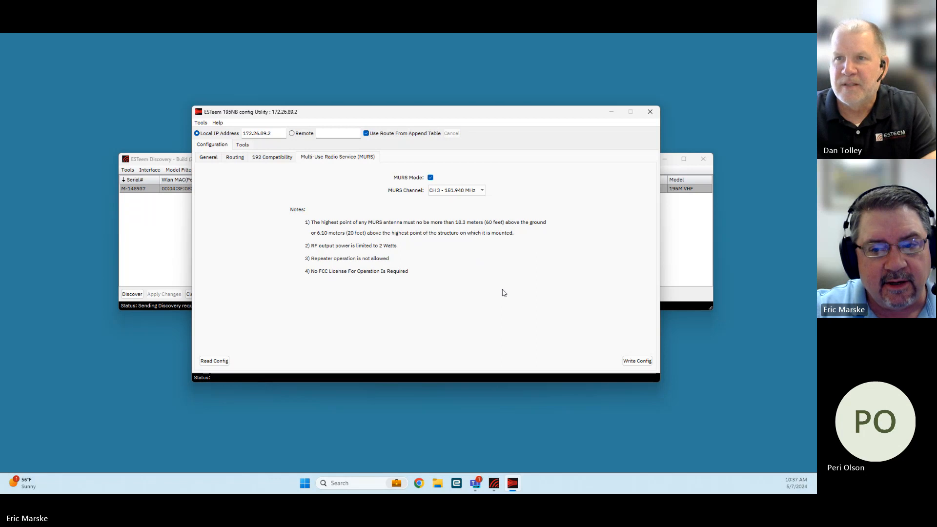
pyautogui.click(630, 361)
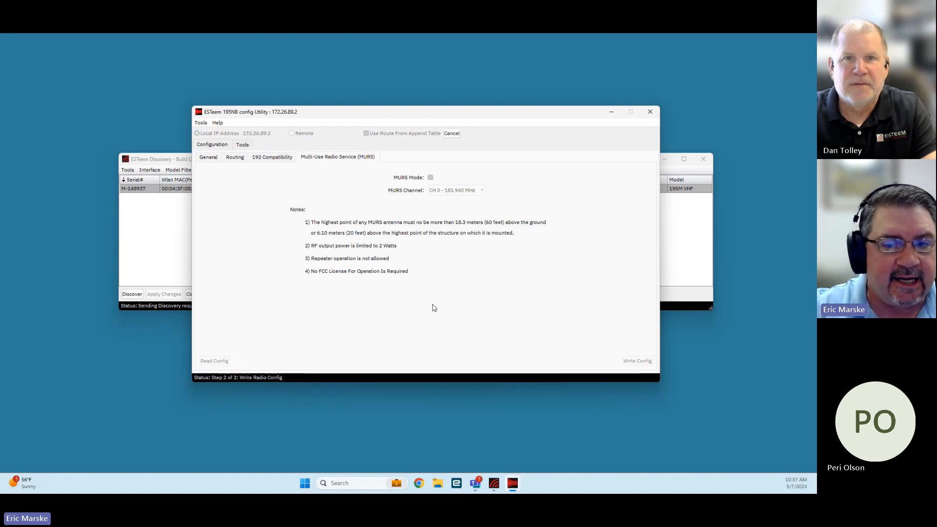